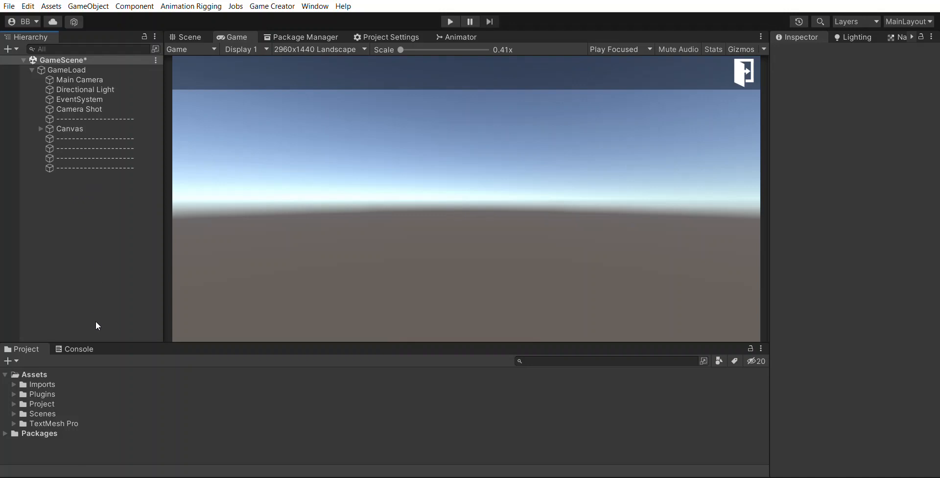
Create an empty object named World and place it inside GameLoad, below the separator that follows Canvas
key(ctrl+shift+n)
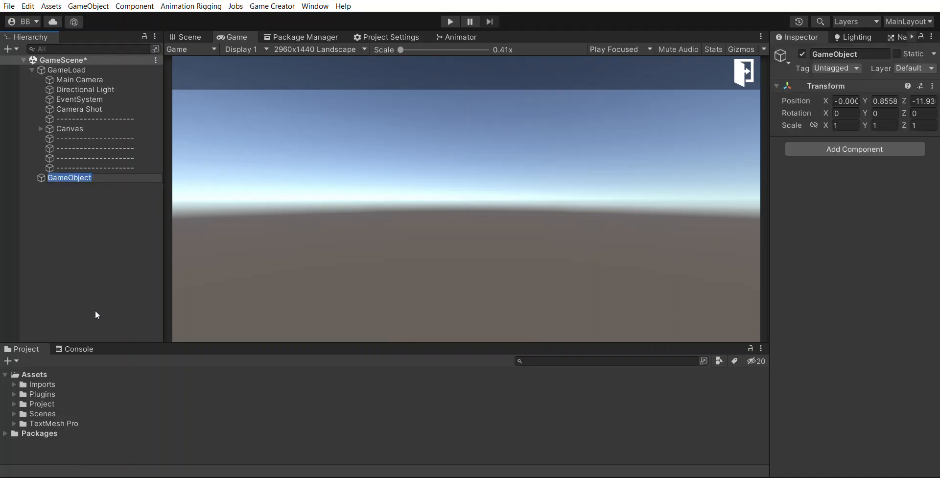
text(World)
key(Return)
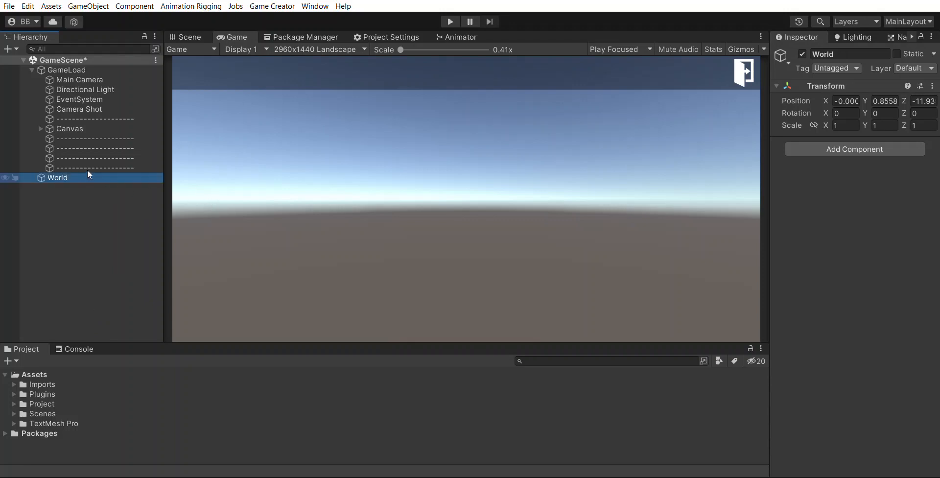
drag(89, 176, 101, 133)
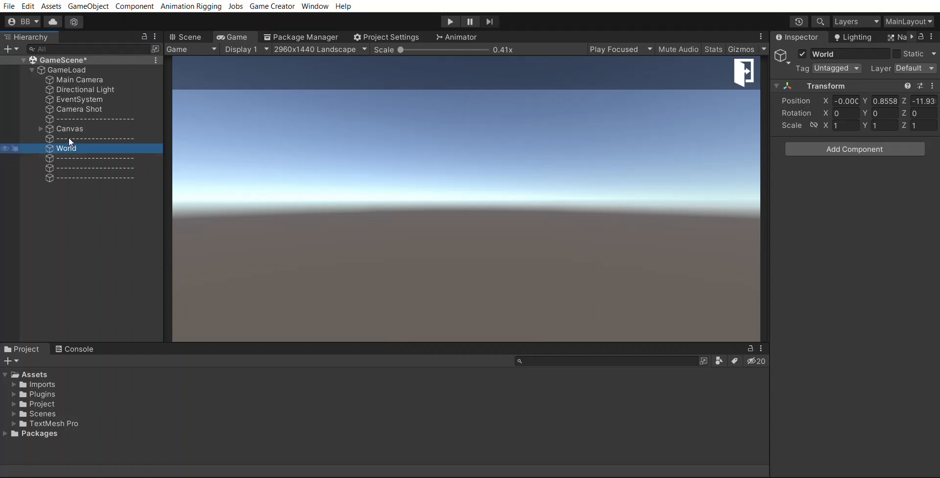
Add an empty child object named Floor to World
key(alt+shift+n)
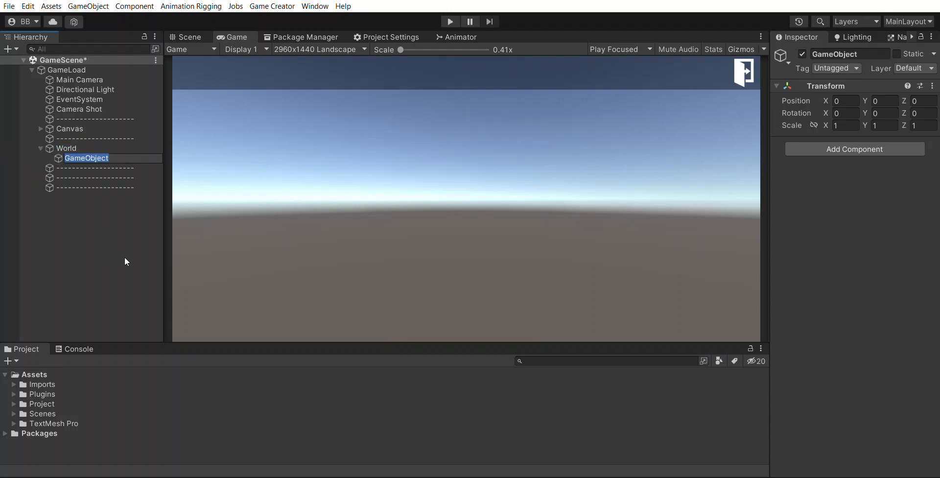
text(Floor)
key(Return)
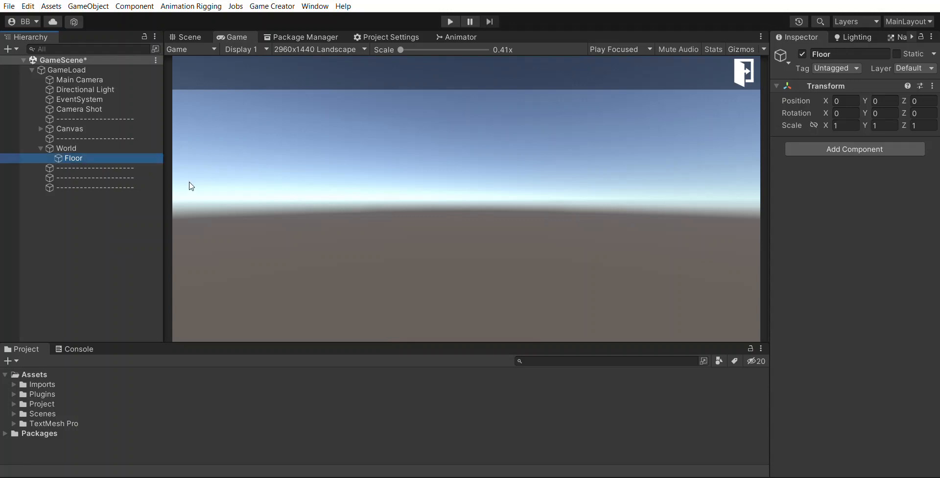
Show the scene view and set World's position to 0, 0, 0
click(198, 37)
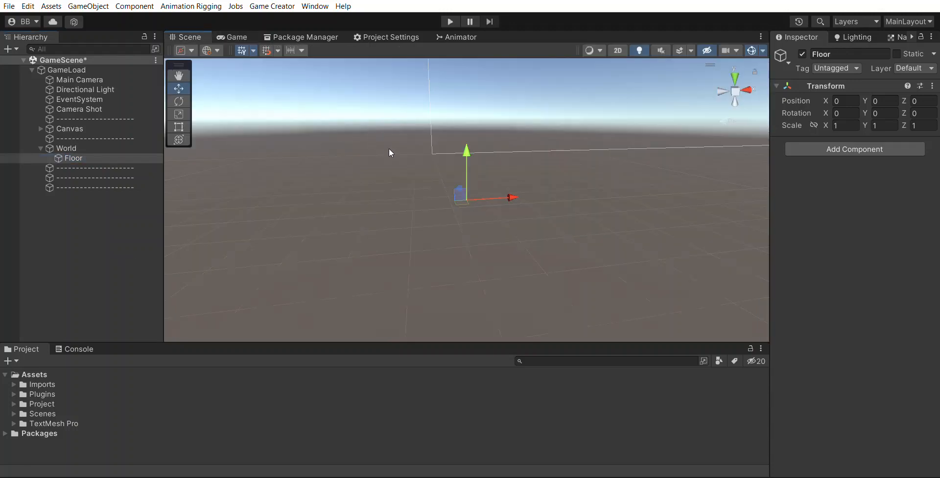
alt+drag(422, 163, 624, 85)
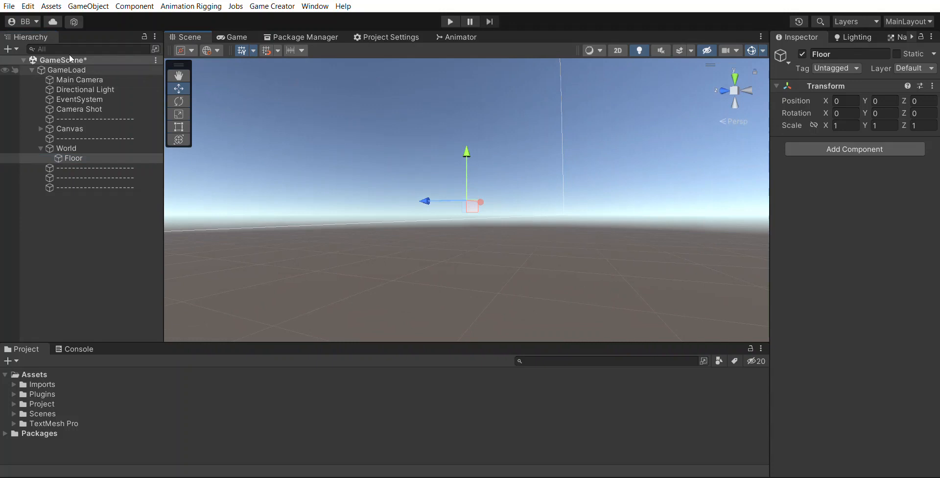
click(67, 68)
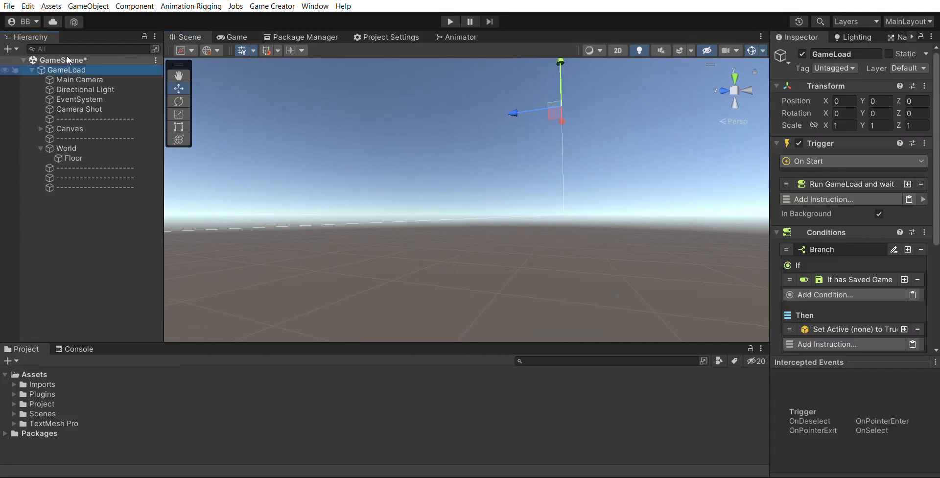
click(95, 144)
click(857, 99)
text(0)
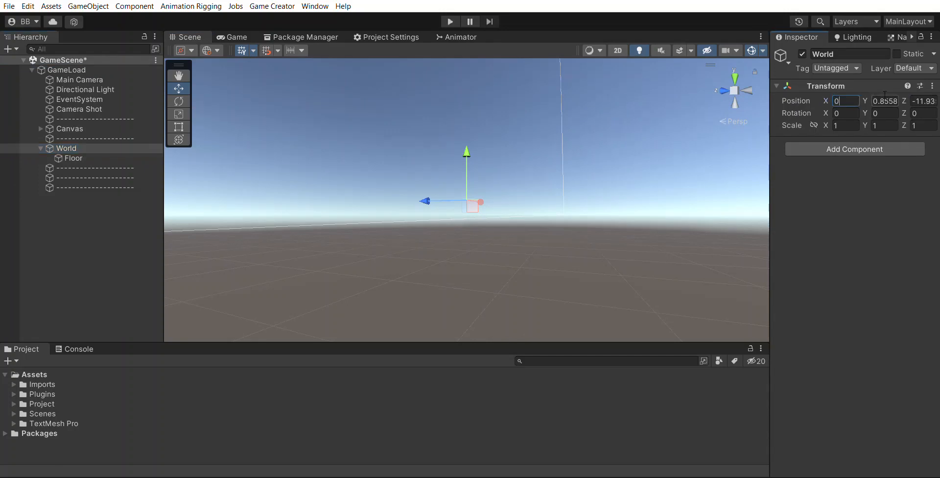
key(Tab)
text(0)
key(Tab)
text(0)
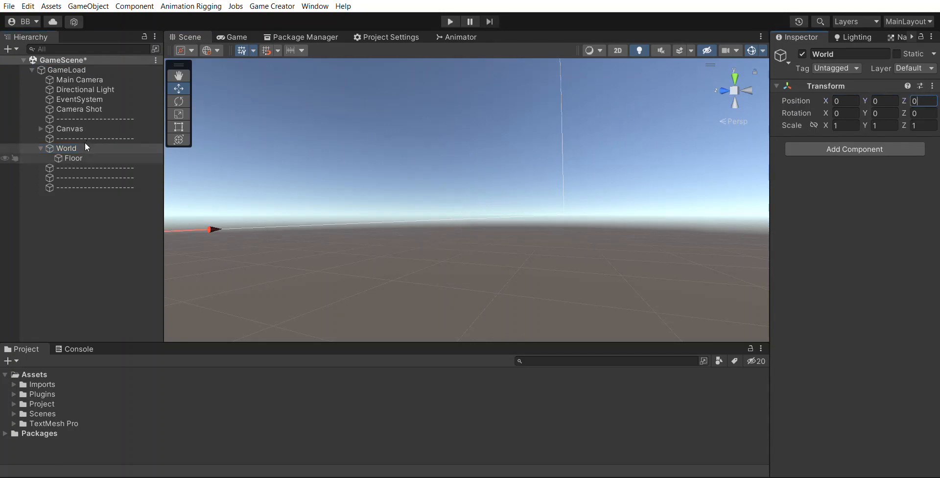
Select and focus on Floor, and open the project folder Imports/PolygonApocalypse/Prefabs/Environment
click(78, 158)
scroll(403, 248, down, 2)
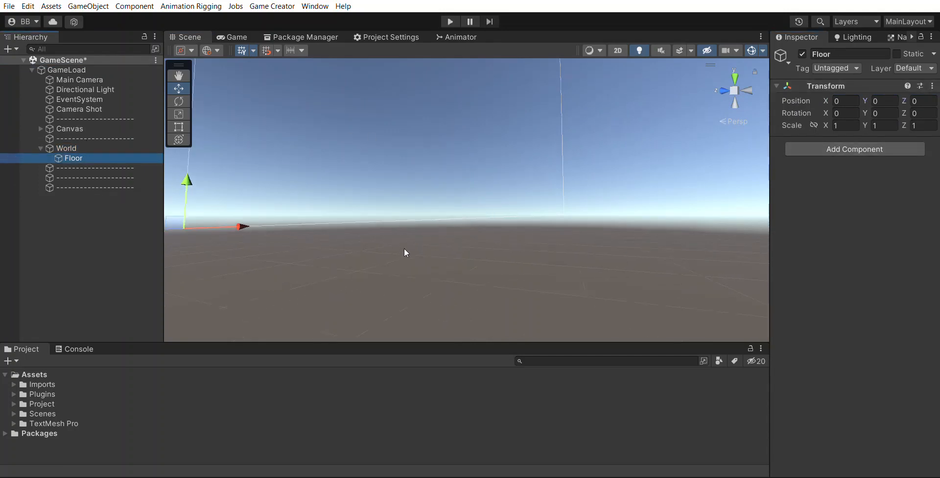
alt+drag(399, 214, 333, 231)
middle_drag(333, 231, 433, 352)
key(f)
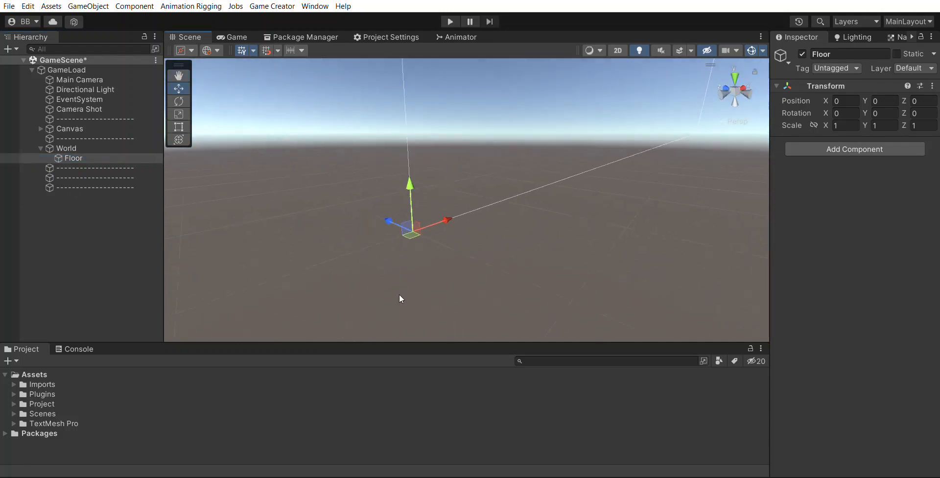
click(14, 384)
click(22, 403)
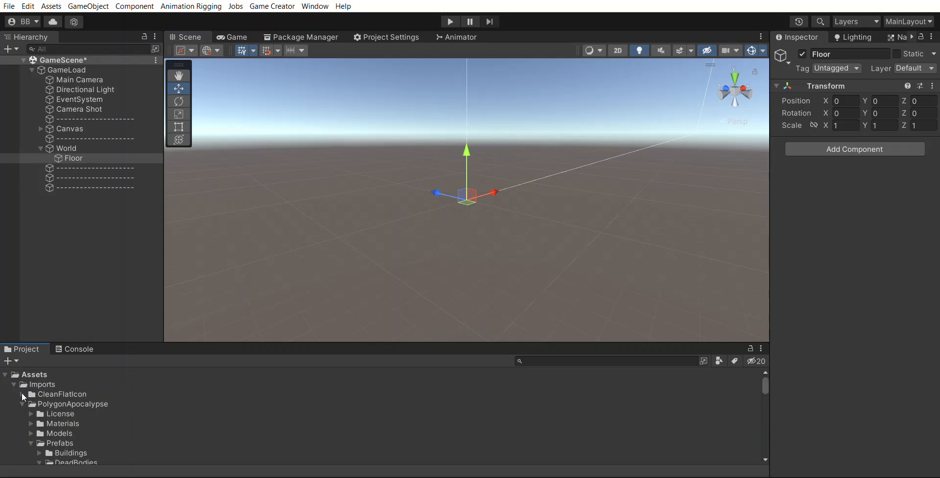
scroll(25, 391, down, 1)
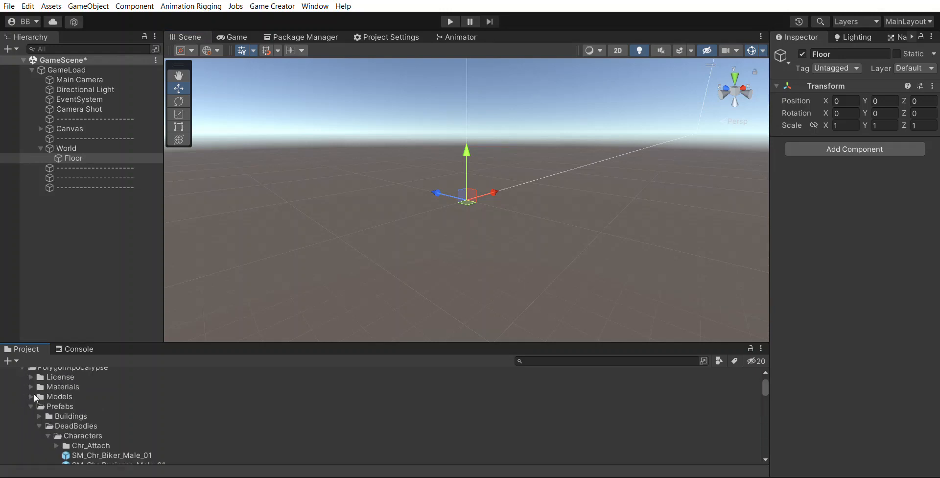
click(47, 435)
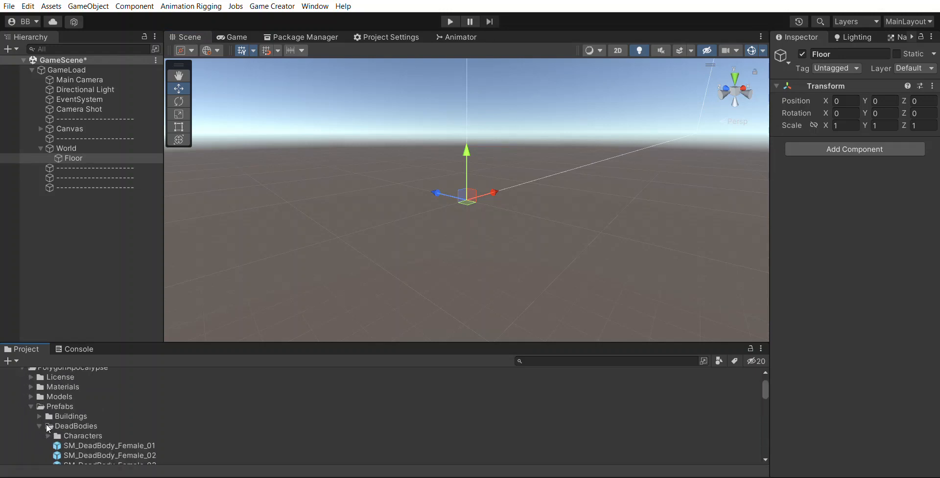
click(40, 426)
scroll(34, 404, down, 1)
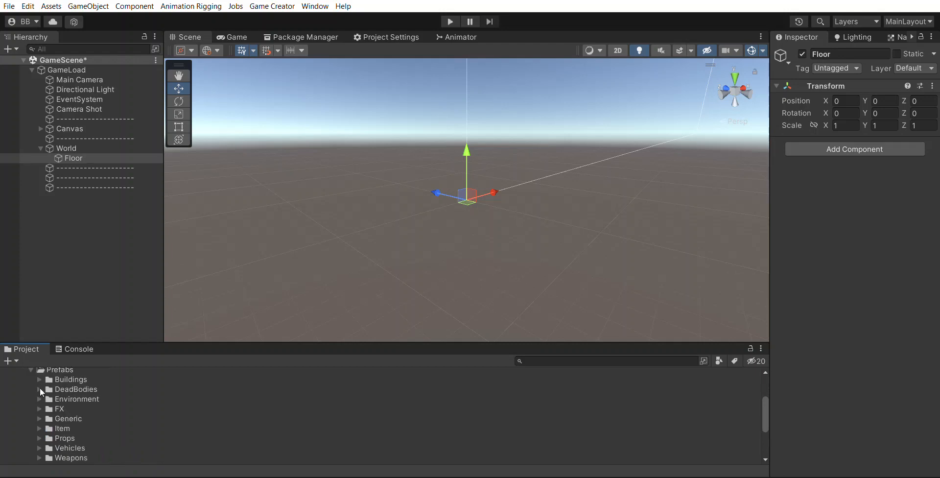
click(40, 396)
scroll(127, 388, down, 1)
scroll(128, 404, down, 8)
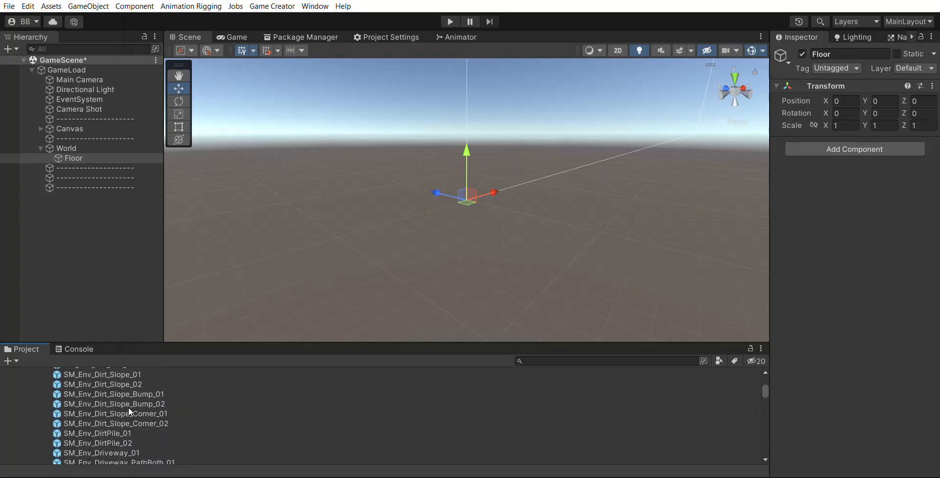
scroll(134, 412, down, 3)
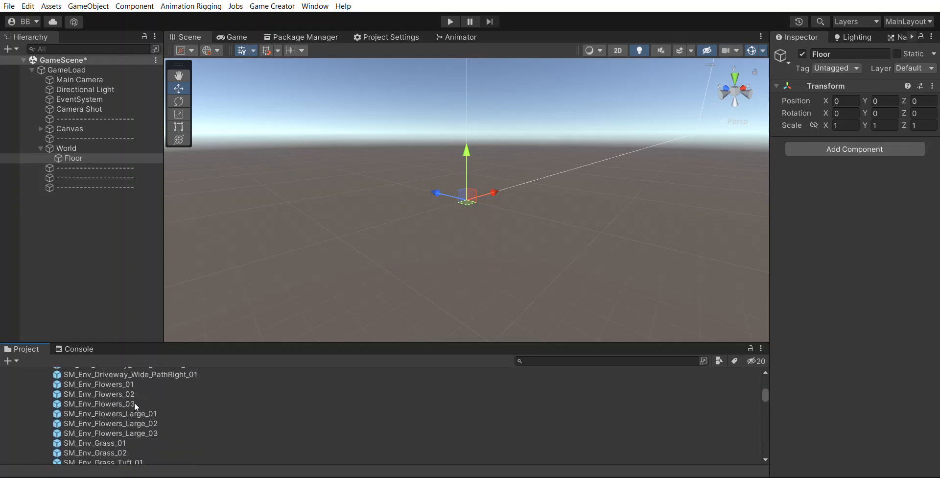
Preview the driveway and dirt prefabs, add SM_Env_Dirt_Flat_02 as a child of Floor, and unpack it
scroll(135, 404, up, 3)
click(133, 417)
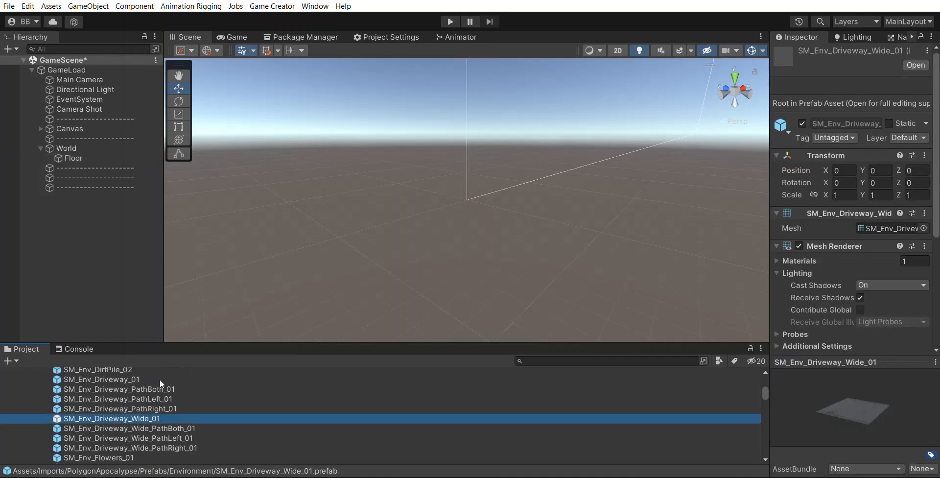
key(Up)
key(Up)
key(Up)
key(Up)
key(Up)
key(Up)
key(Up)
key(Up)
key(Up)
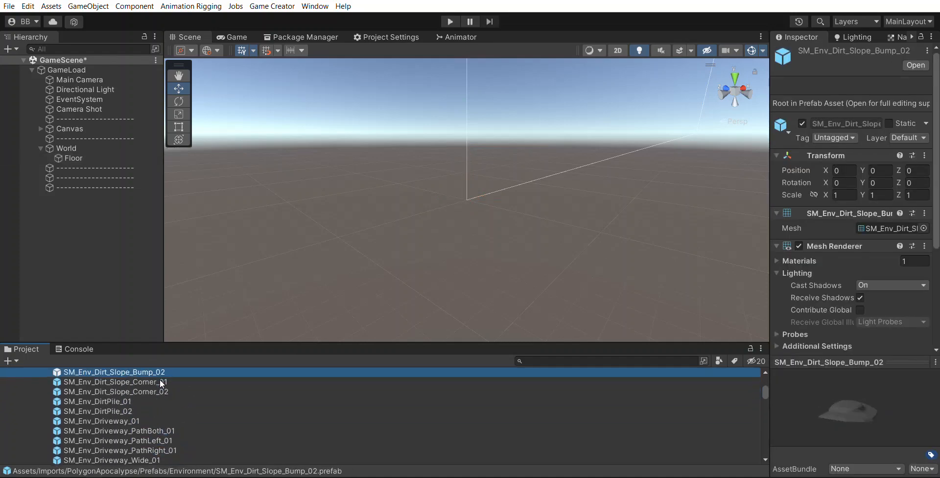
key(Up)
key(Up)
key(Up)
key(Up)
key(Up)
click(95, 384)
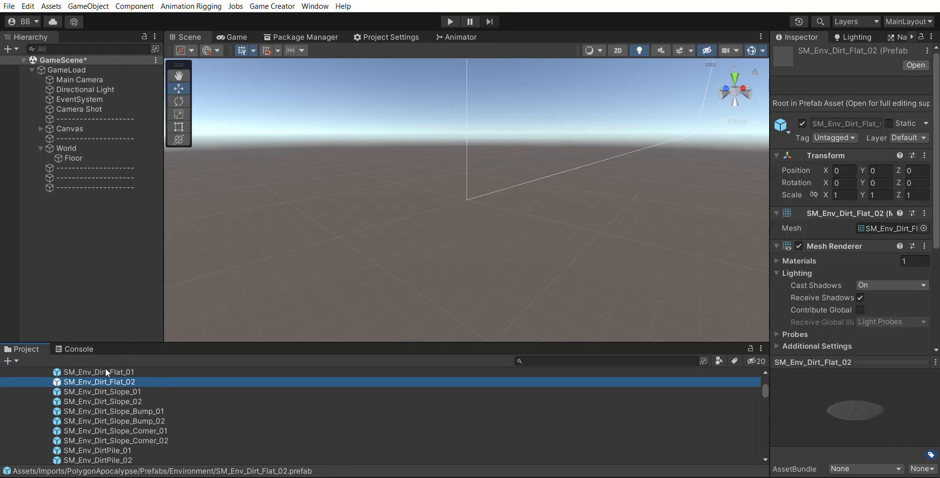
drag(106, 368, 93, 148)
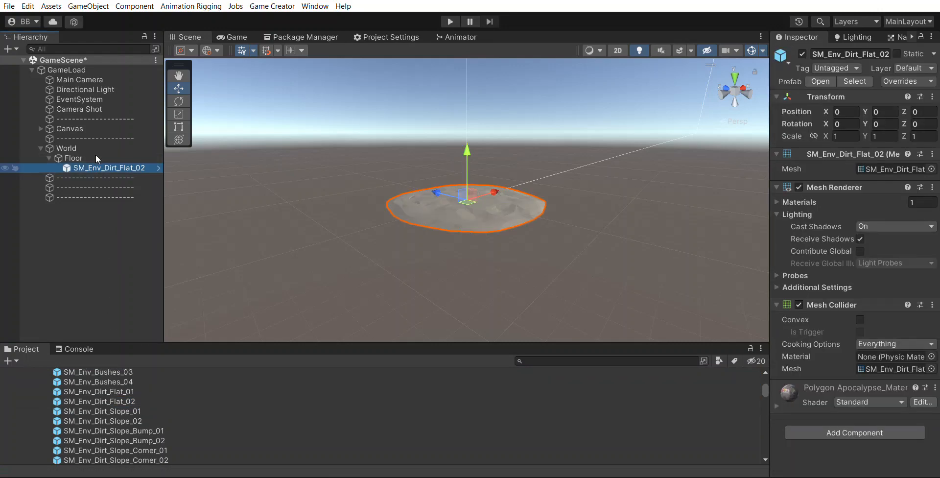
click(309, 307)
click(177, 174)
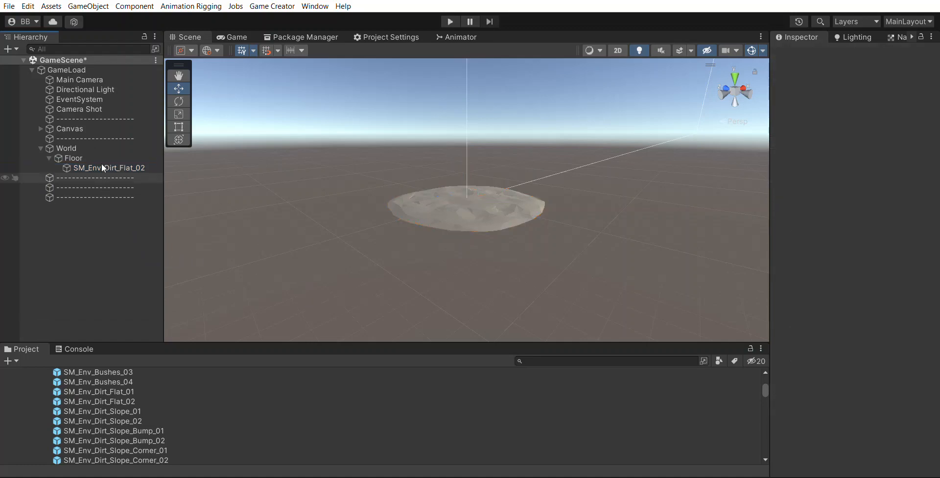
Scale SM_Env_Dirt_Flat_02 uniformly to about 5.54 to form a larger ground area
click(101, 165)
scroll(499, 171, up, 2)
key(r)
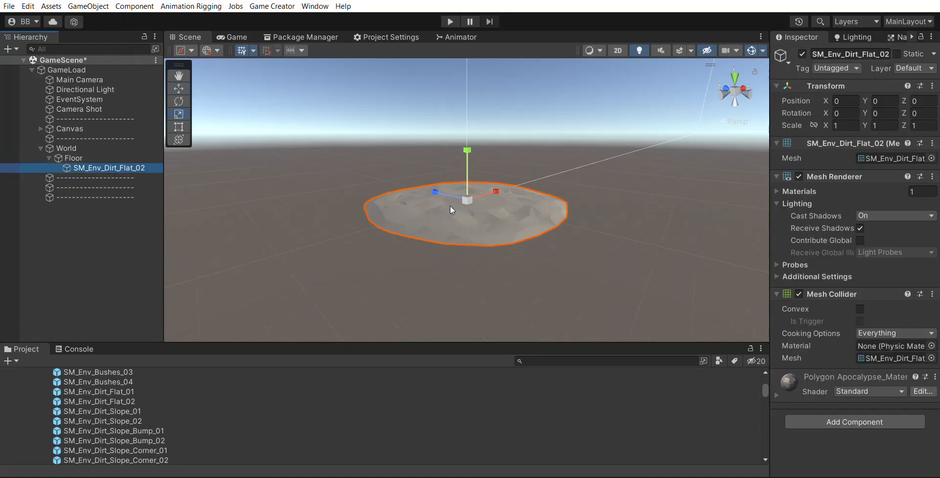
alt+drag(450, 206, 594, 274)
scroll(518, 201, down, 4)
drag(473, 196, 813, 240)
alt+drag(692, 233, 543, 124)
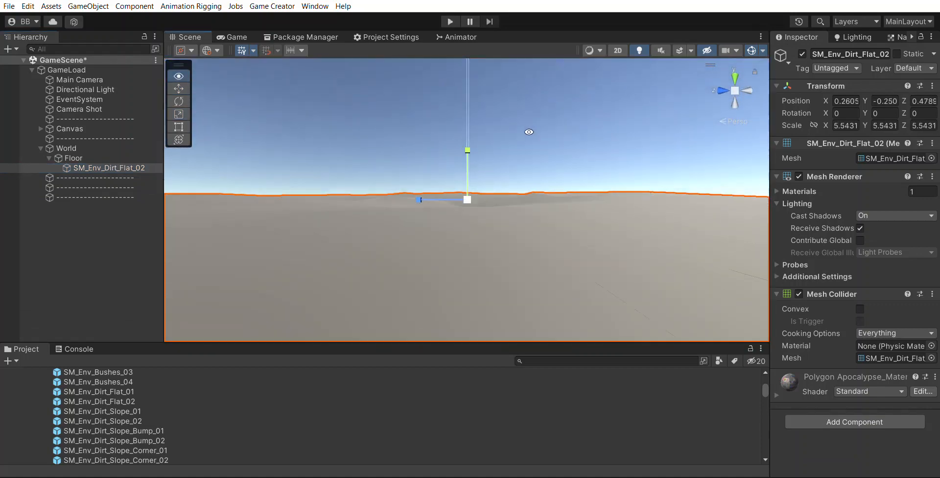
Flatten SM_Env_Dirt_Flat_02 to a Y scale of about 0.066 and reposition the ground
drag(468, 147, 491, 189)
alt+drag(594, 84, 560, 119)
key(w)
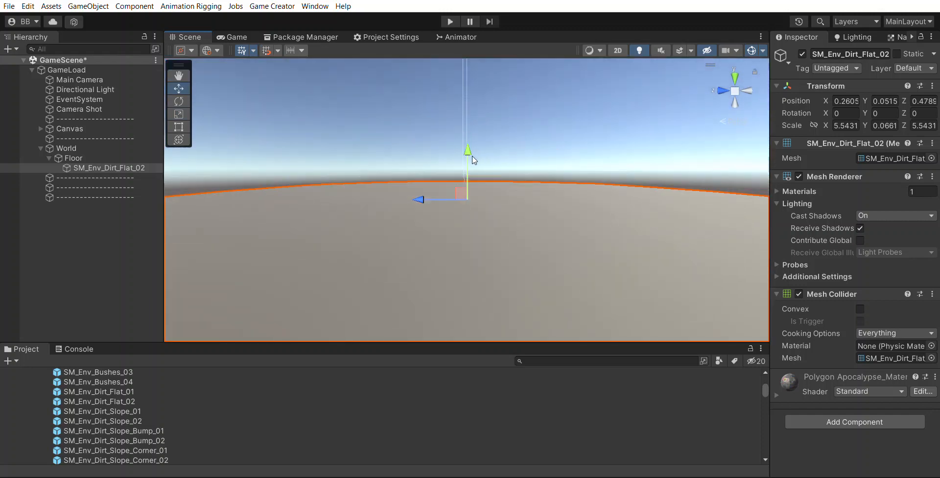
drag(468, 151, 333, 122)
drag(434, 192, 177, 106)
Disable scene picking for every object in GameScene and try selecting the ground in the view
click(309, 76)
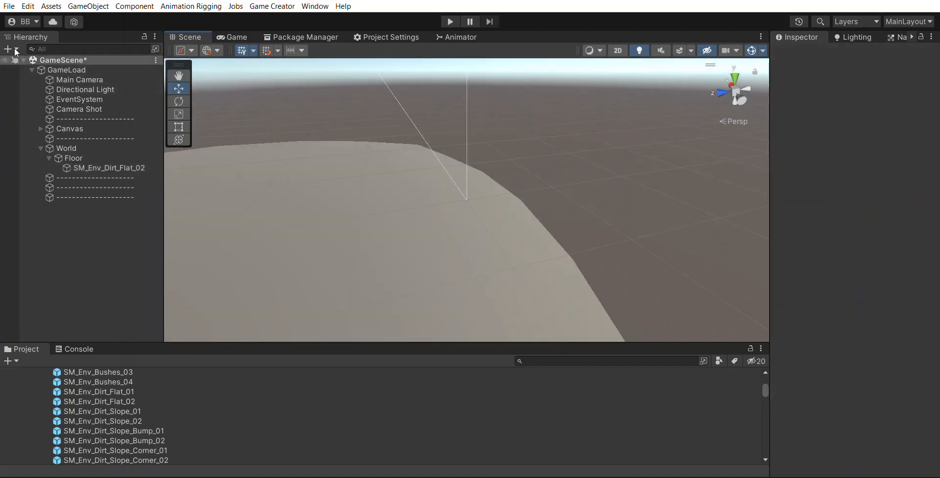
click(329, 184)
click(439, 102)
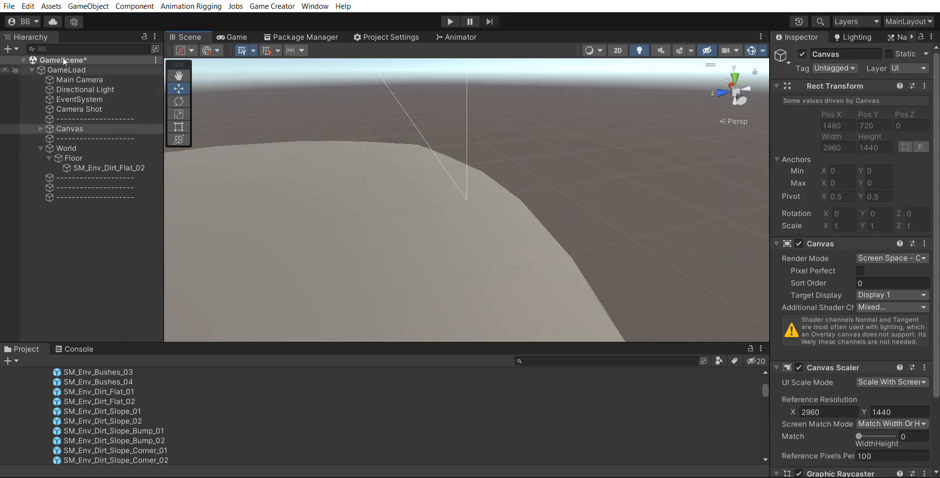
click(15, 60)
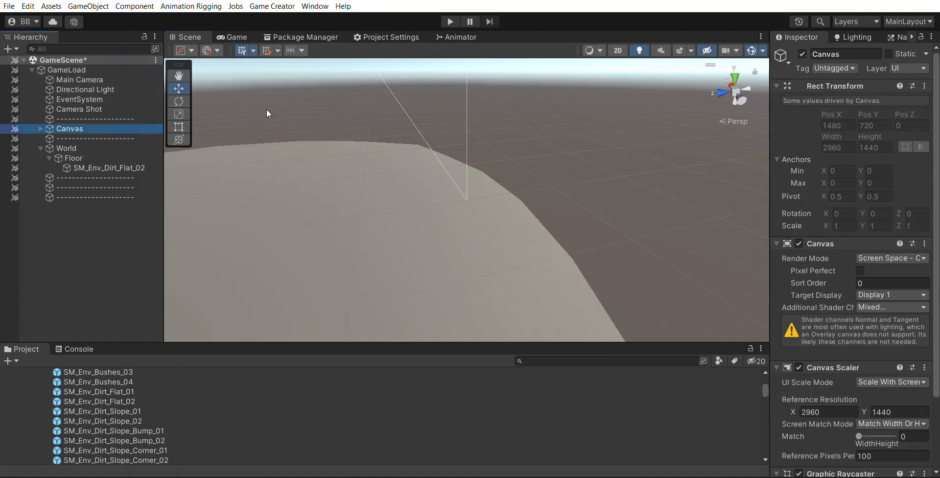
click(348, 210)
drag(494, 101, 354, 198)
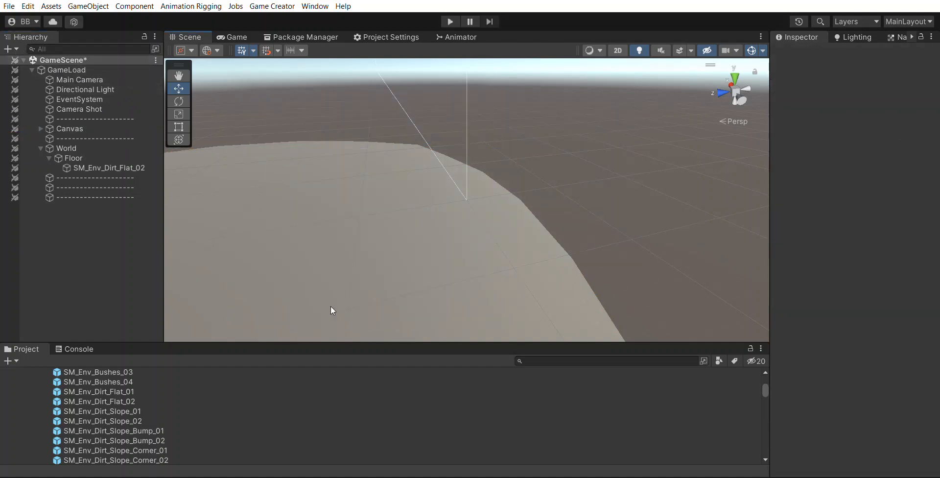
Create a Game Creator Player character at position 0, 1, 0 and place it inside GameLoad, below the separator that follows World
middle_drag(359, 237, 465, 168)
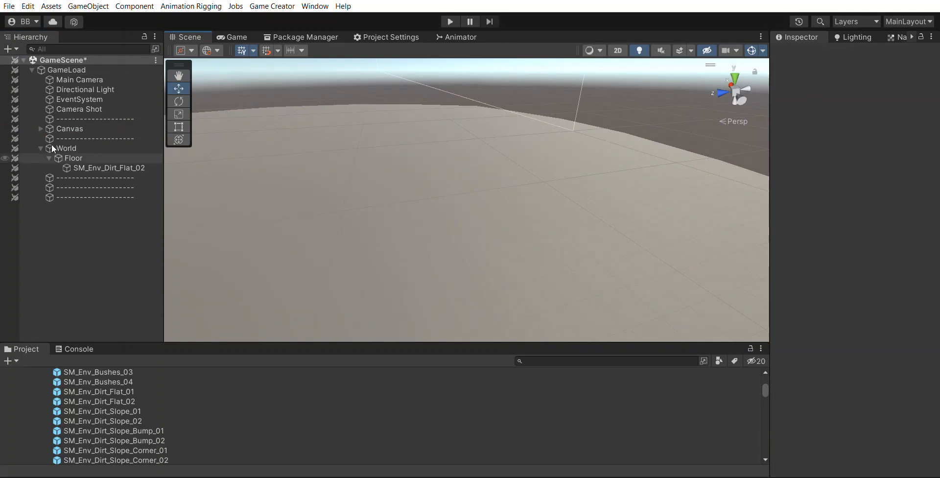
click(49, 158)
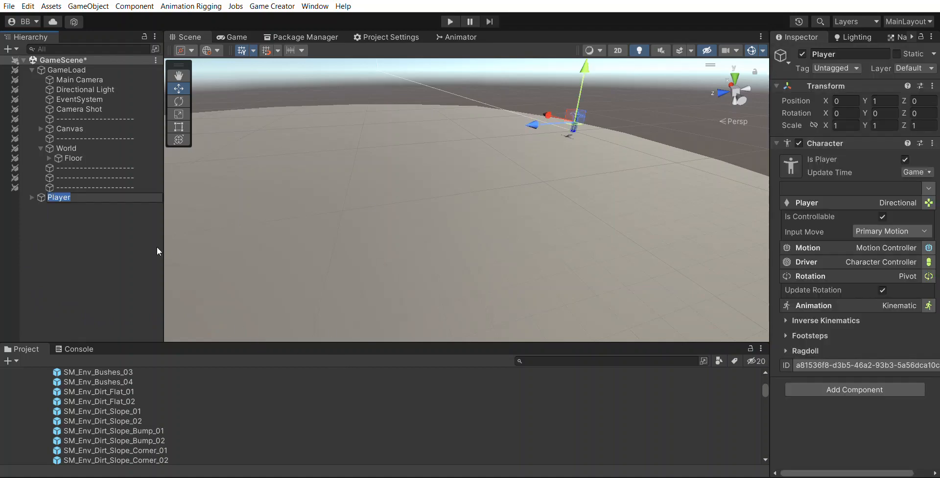
click(129, 221)
click(100, 196)
key(f)
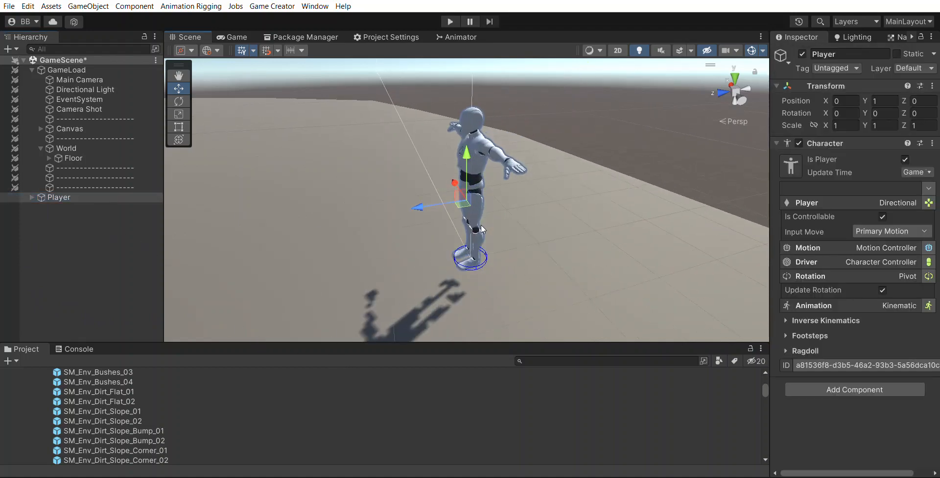
drag(53, 197, 67, 173)
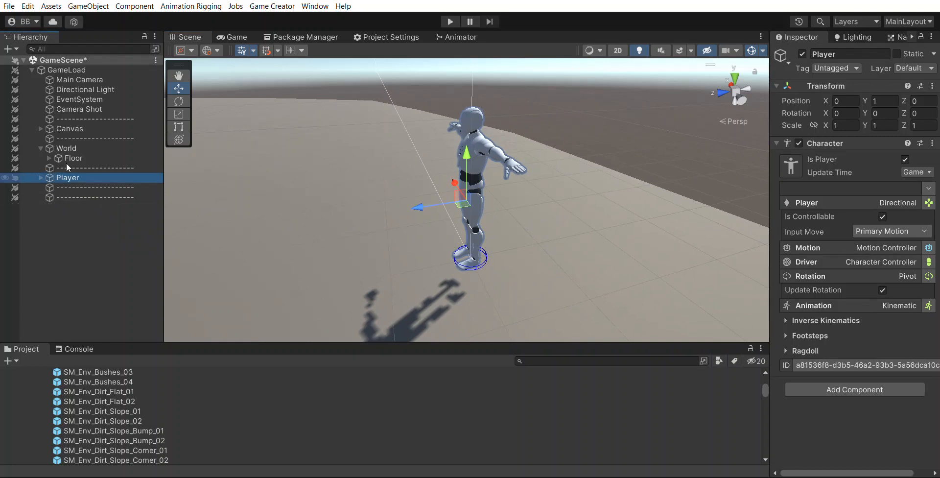
alt+drag(582, 193, 828, 187)
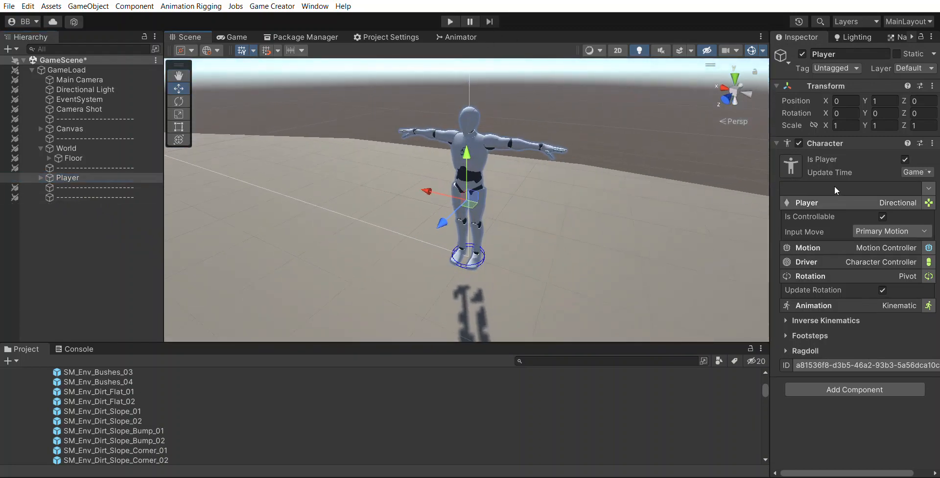
Set the Player character's Input Move to Left Stick
click(842, 187)
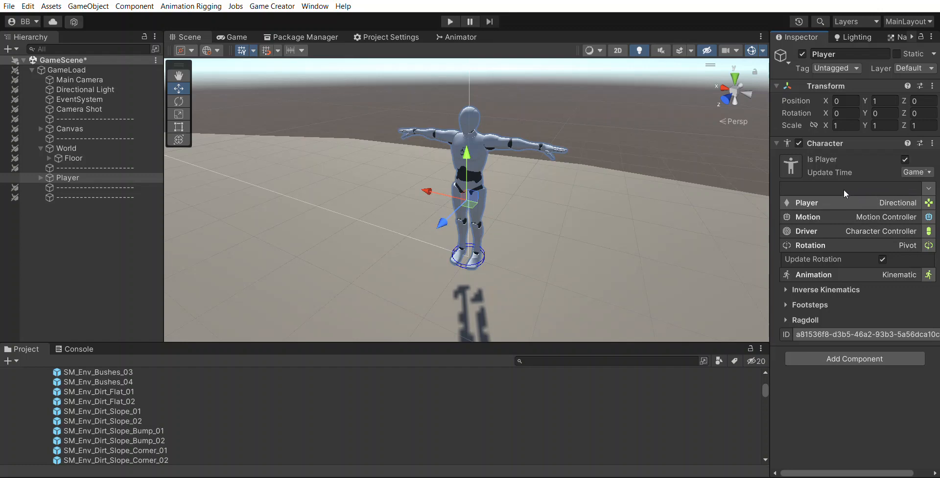
click(898, 192)
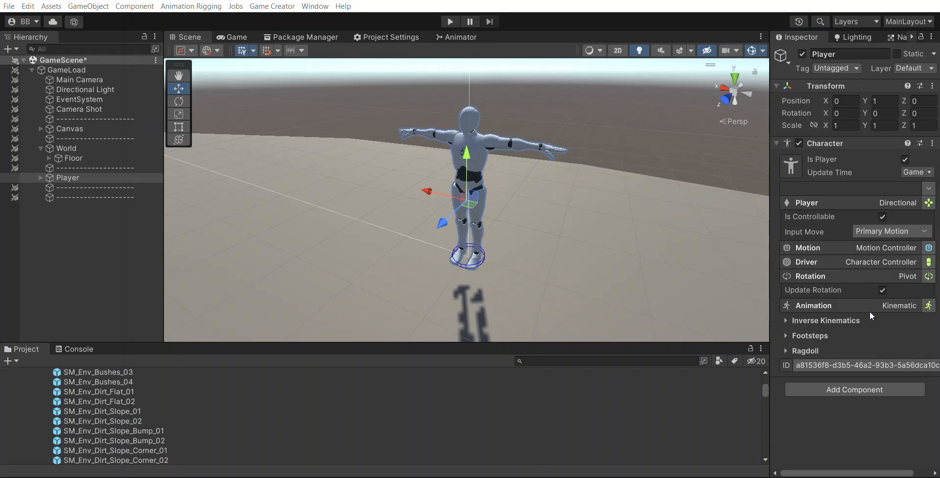
click(870, 281)
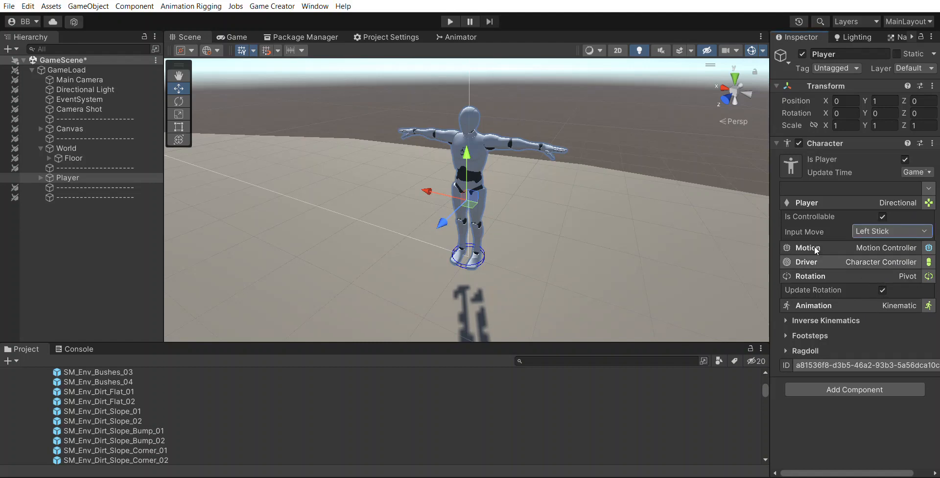
Play-test the scene by moving the Player with the on-screen joystick, and stop the test
click(635, 213)
click(450, 21)
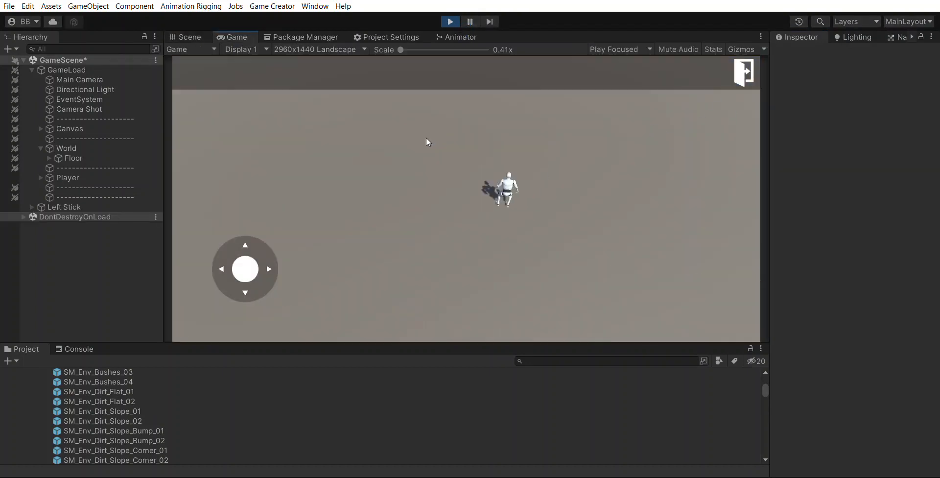
drag(245, 268, 391, 304)
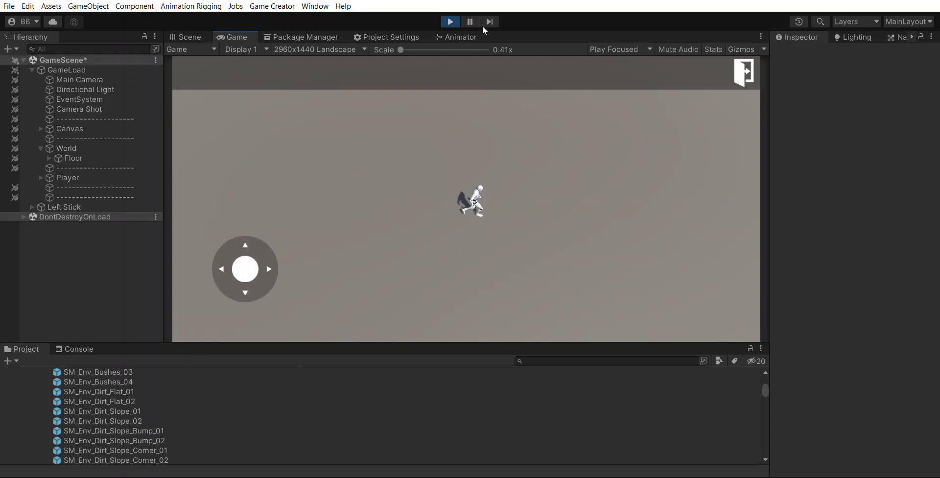
click(450, 21)
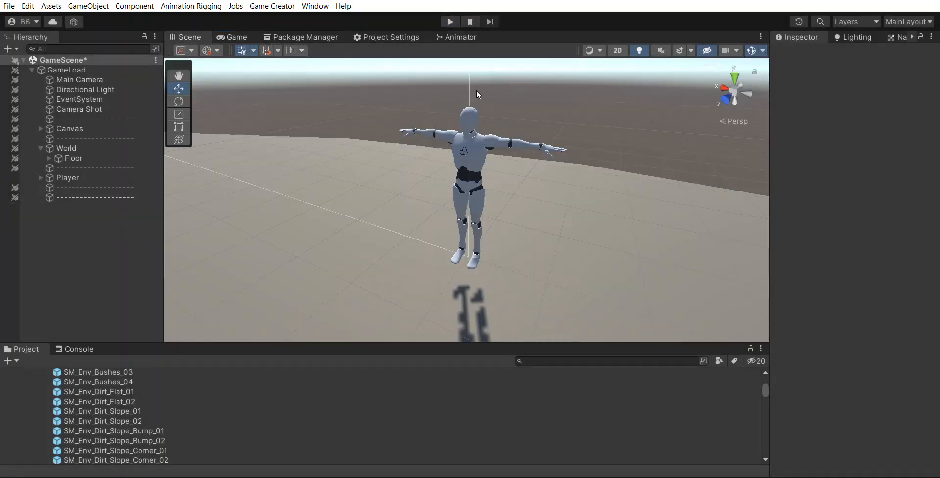
Examine the Follow Target settings of the Camera Shot inside GameLoad, widening the inspector to read the distance values
click(70, 96)
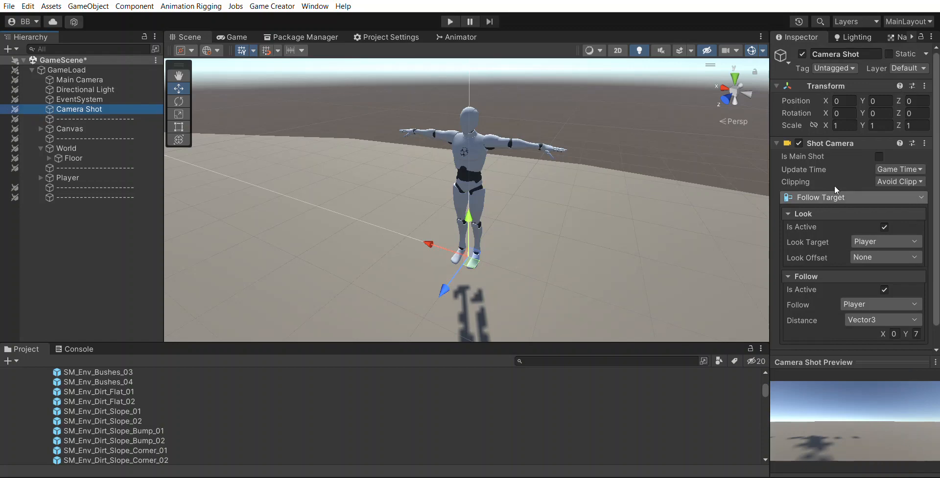
scroll(821, 183, down, 1)
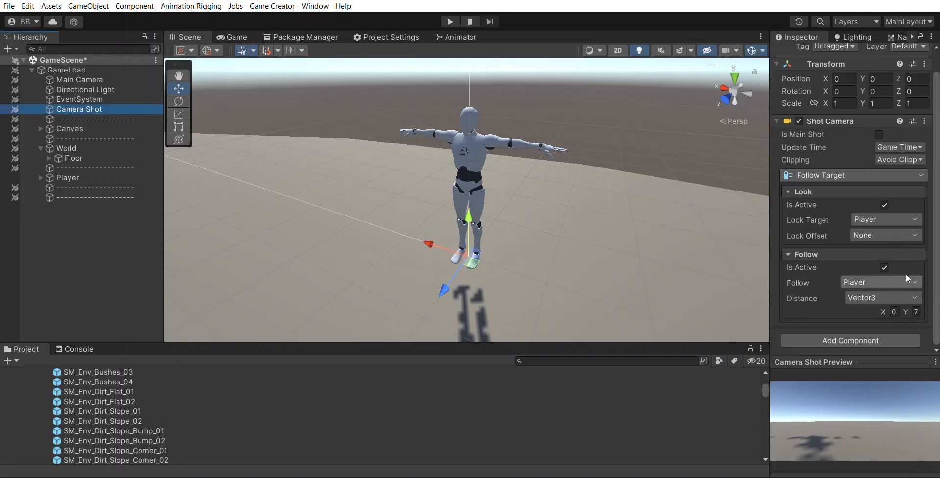
click(754, 279)
drag(754, 280, 651, 267)
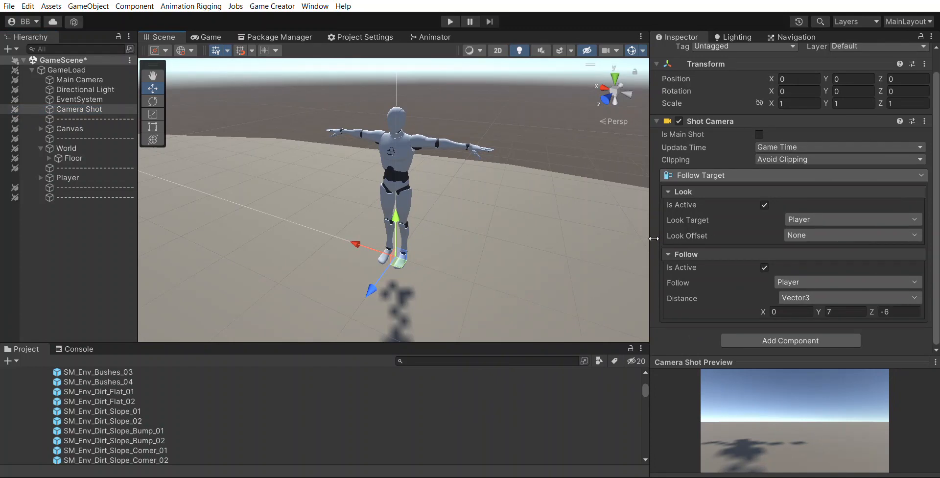
drag(654, 238, 737, 238)
Create a second Camera Shot at the scene root, switch it to Follow Target to inspect its distance values, and delete it
click(91, 217)
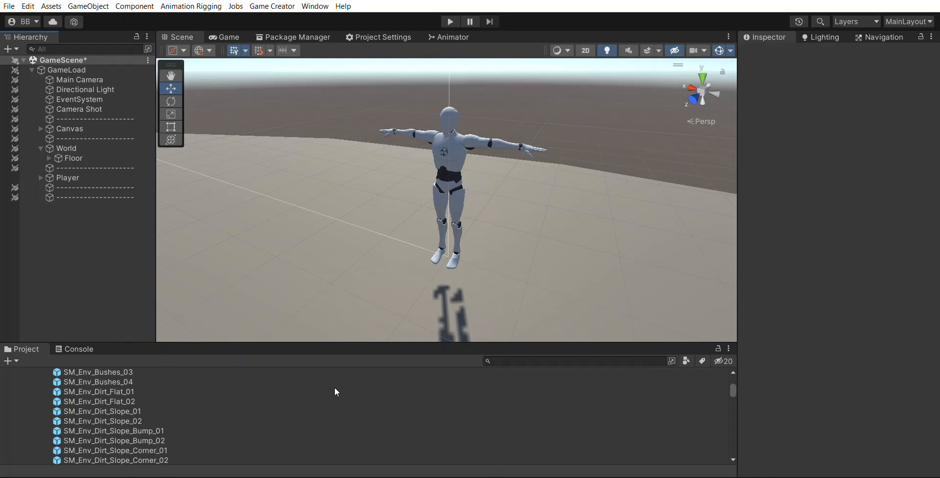
key(Return)
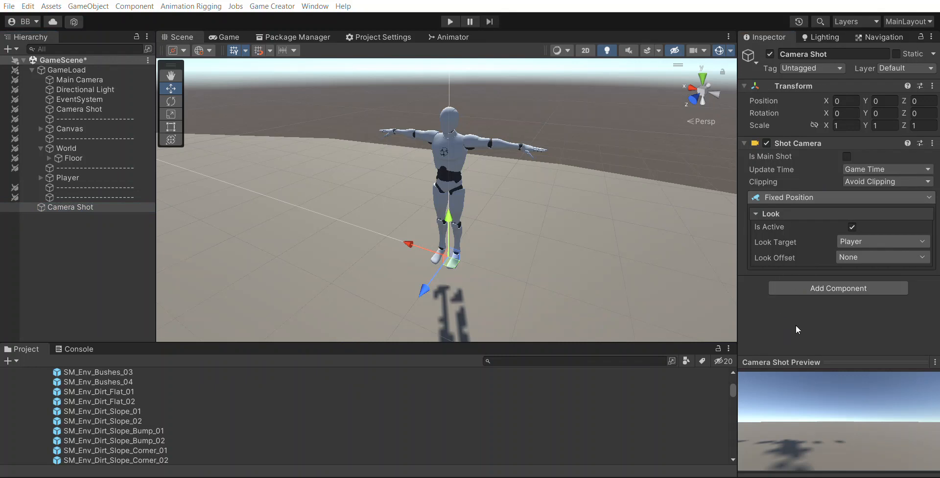
click(797, 291)
scroll(856, 235, down, 1)
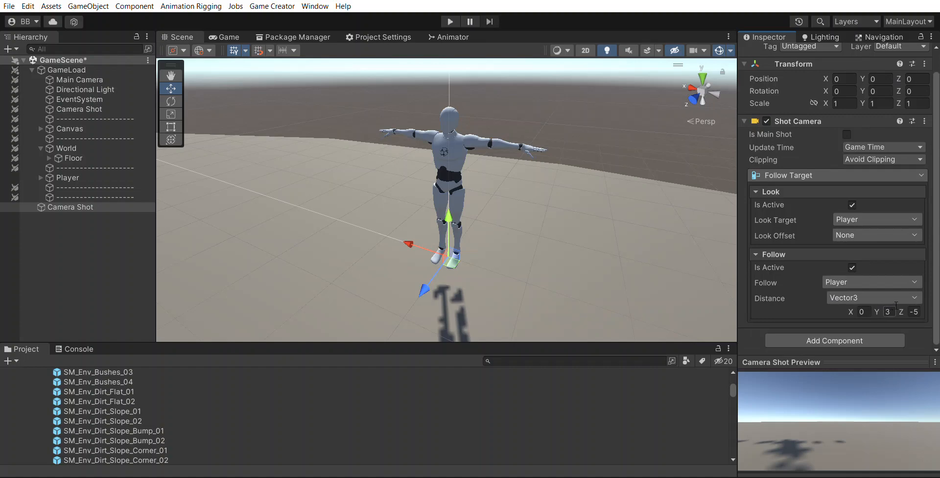
drag(738, 296, 665, 296)
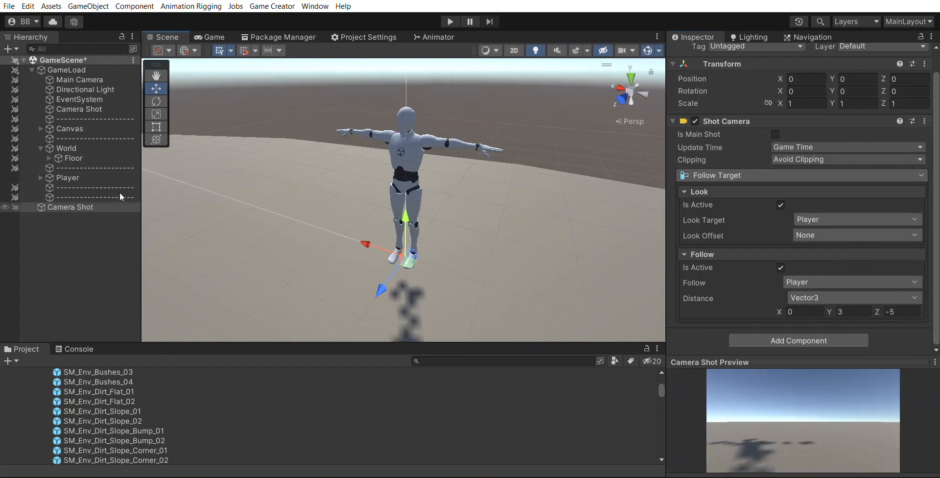
key(Delete)
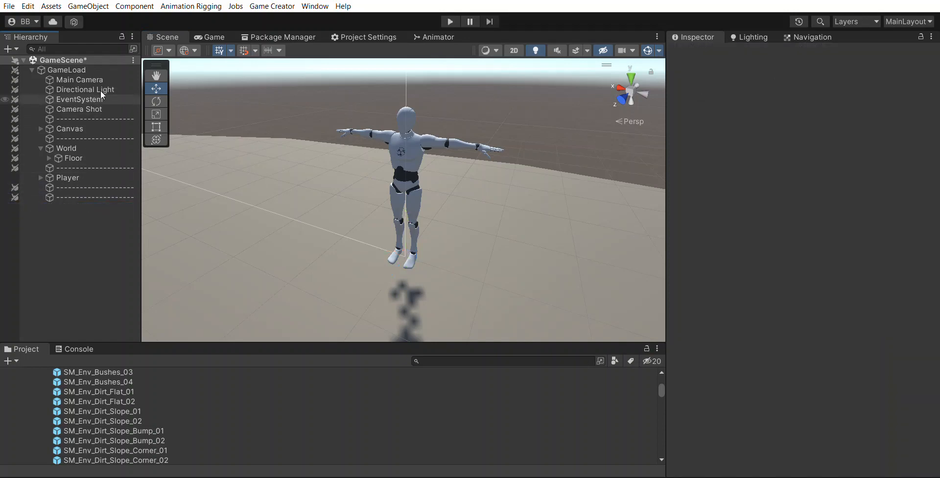
Run the scene with the original Camera Shot selected, move the Player with the joystick to check the camera follow, and stop
click(93, 108)
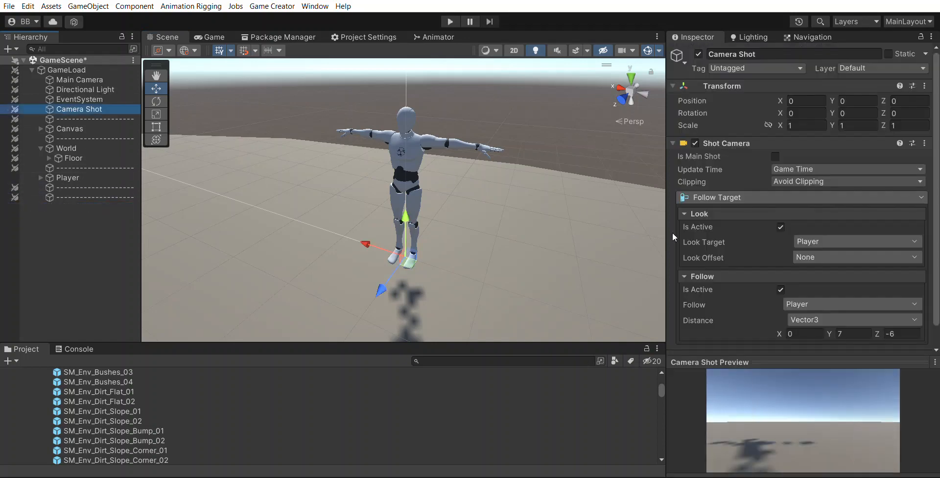
click(450, 21)
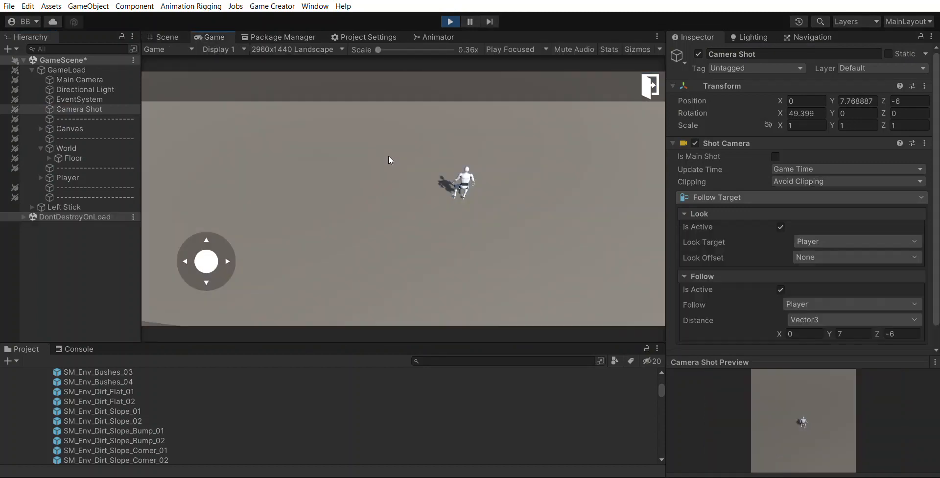
drag(206, 261, 216, 289)
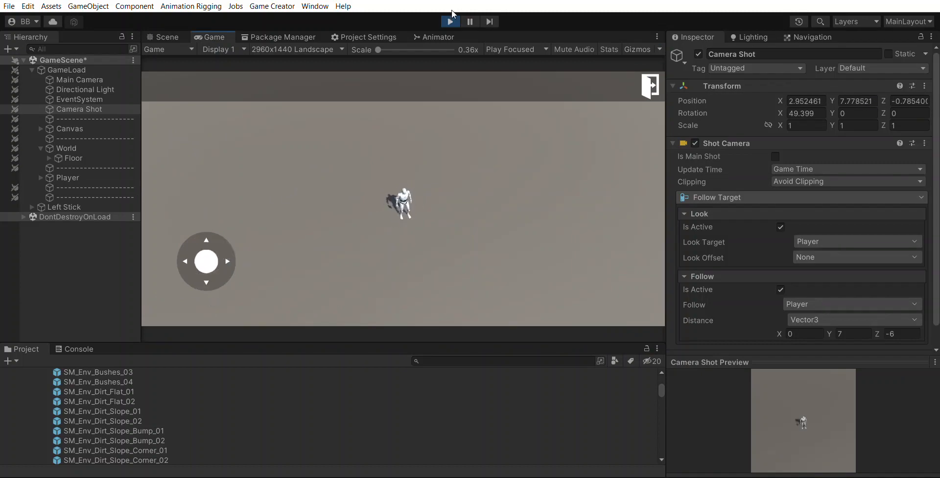
click(450, 21)
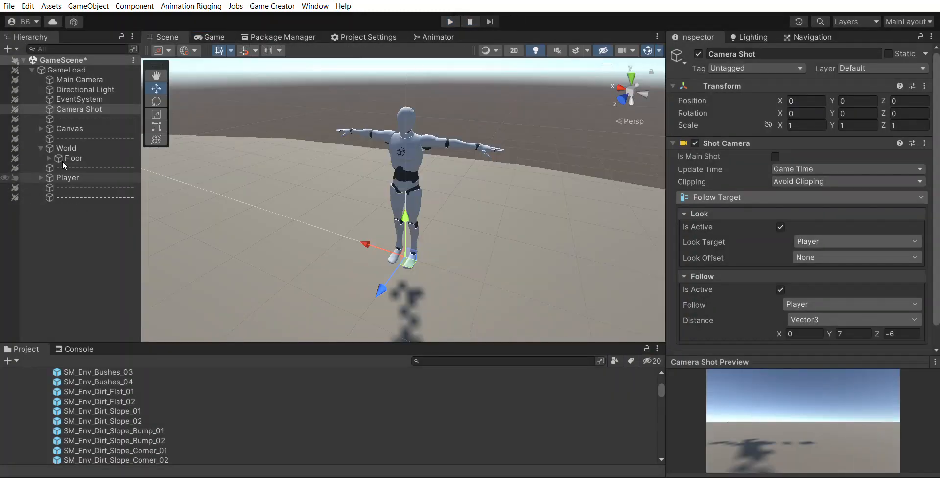
Turn off Use Acceleration in the Player's Motion settings and collapse the Player, Motion and Rotation sections
click(16, 51)
click(73, 177)
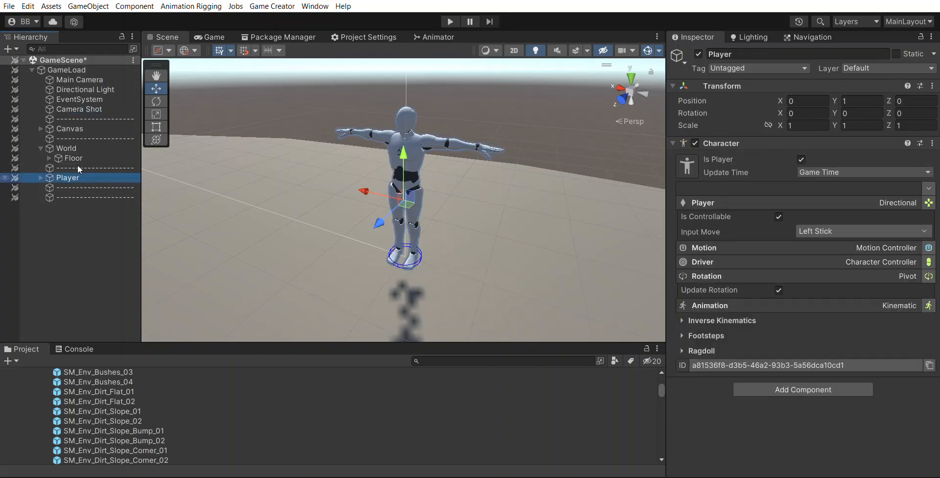
click(758, 234)
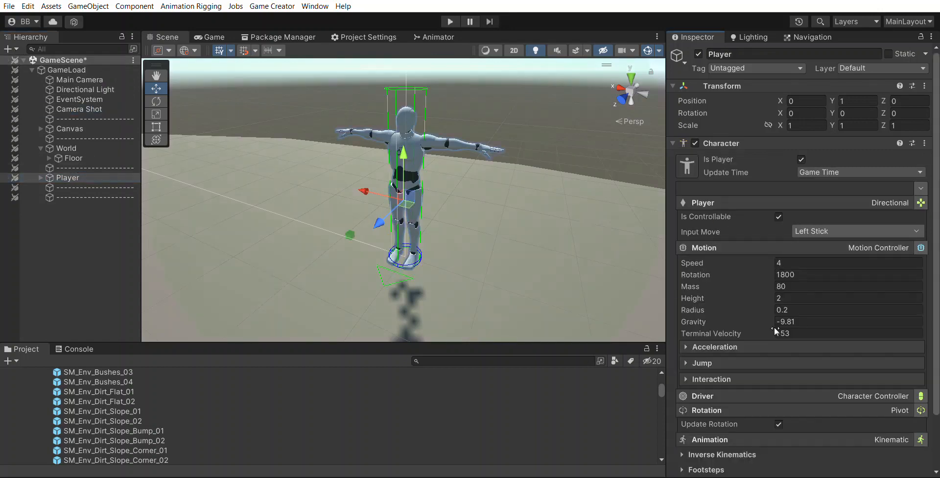
click(757, 339)
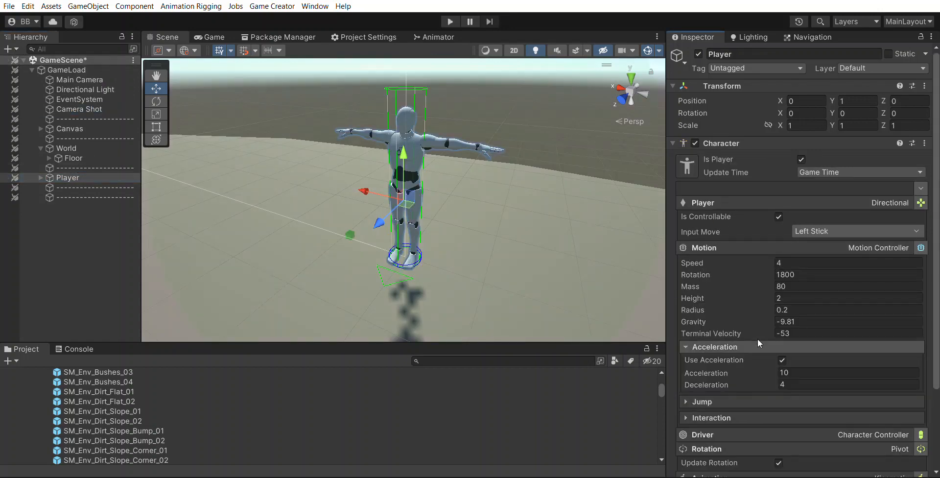
click(783, 347)
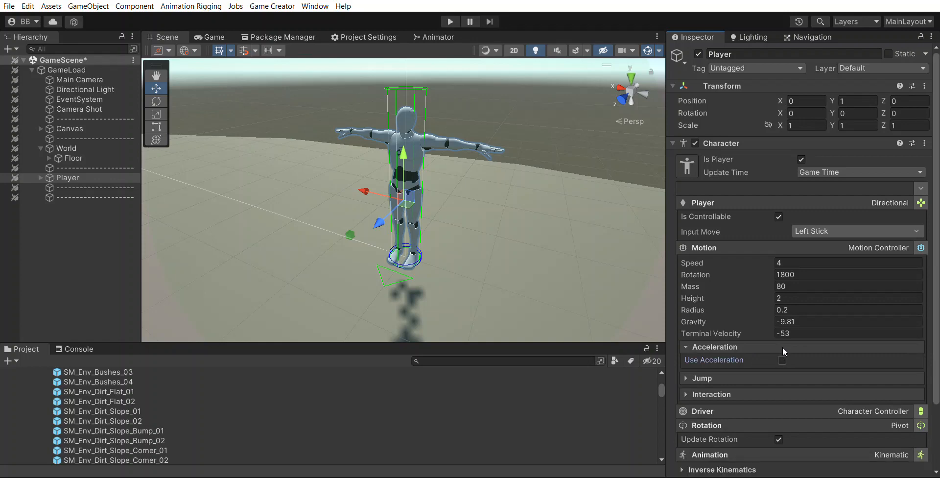
click(721, 245)
click(724, 202)
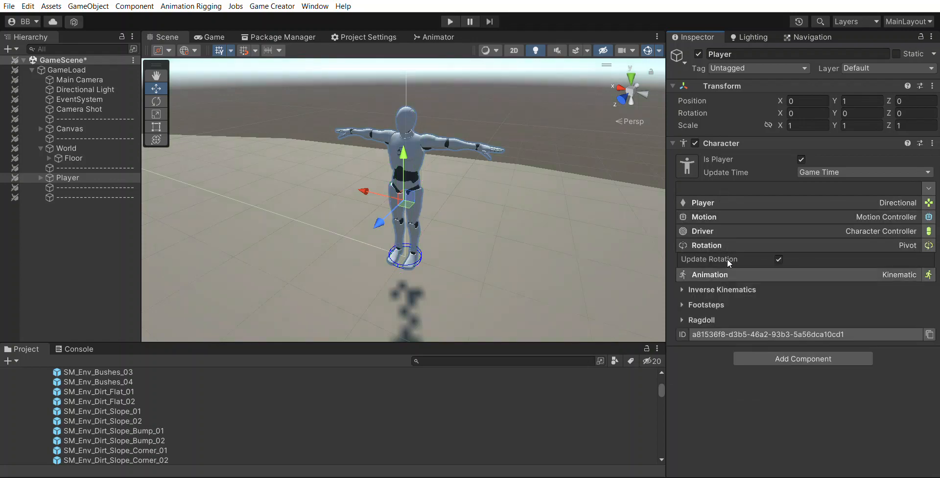
click(728, 245)
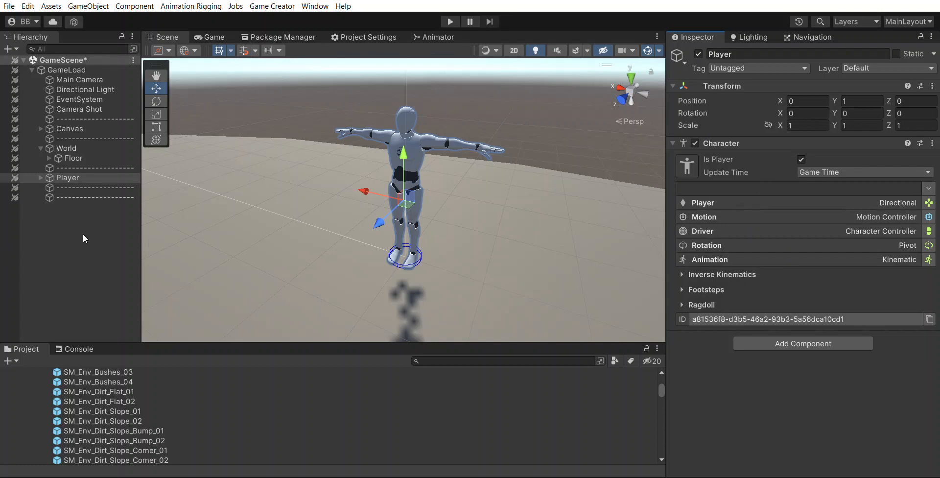
Expand Player in the hierarchy to reveal its Mannequin model and open the character's Animation settings
click(586, 120)
alt+drag(577, 216, 245, 195)
click(41, 177)
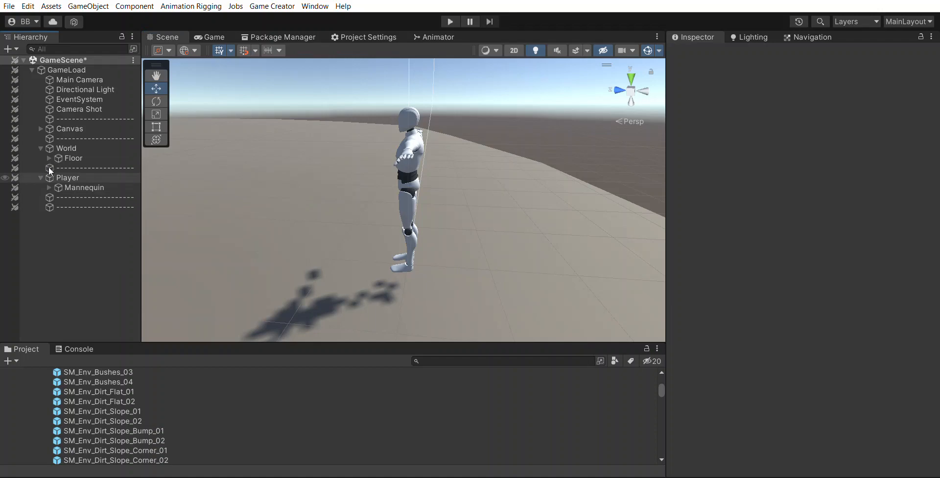
click(64, 177)
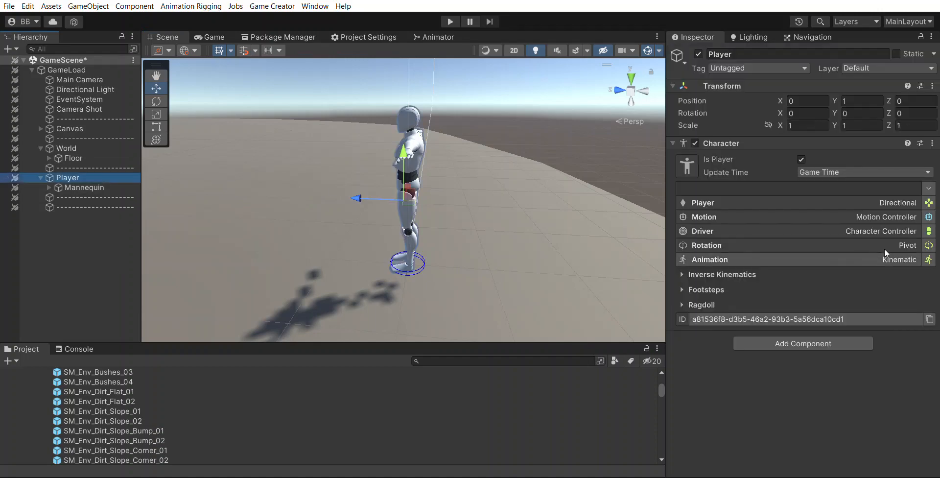
click(826, 255)
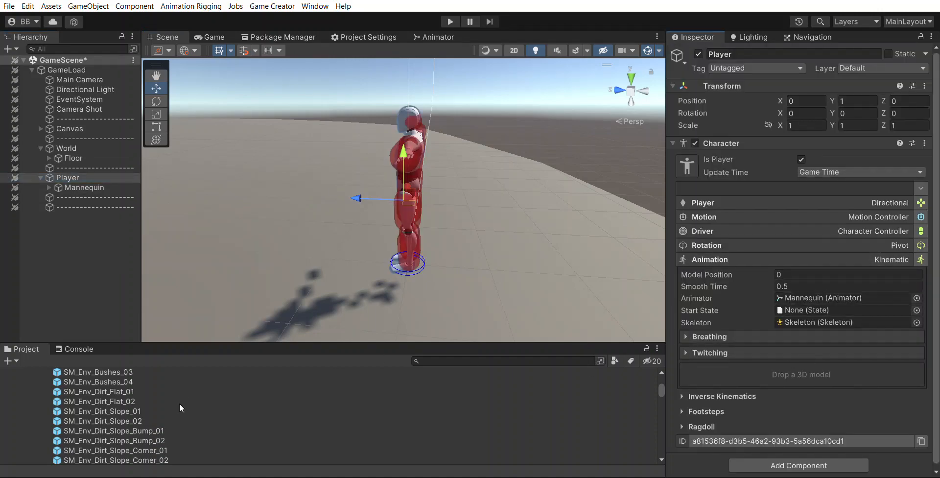
Replace the Player's Mannequin model with the SM_Chr_Nerd_Female_01 prefab from the Characters folder inside DeadBodies
scroll(179, 403, up, 5)
scroll(42, 421, down, 5)
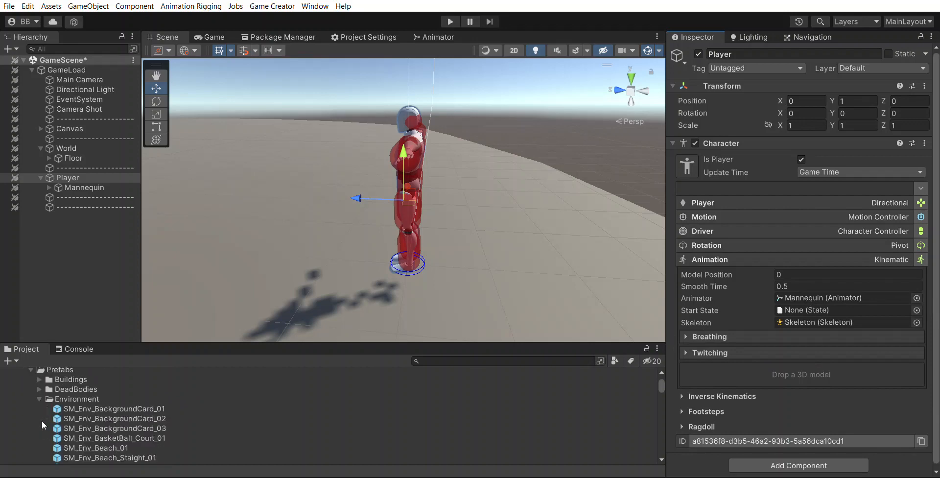
click(37, 386)
click(38, 379)
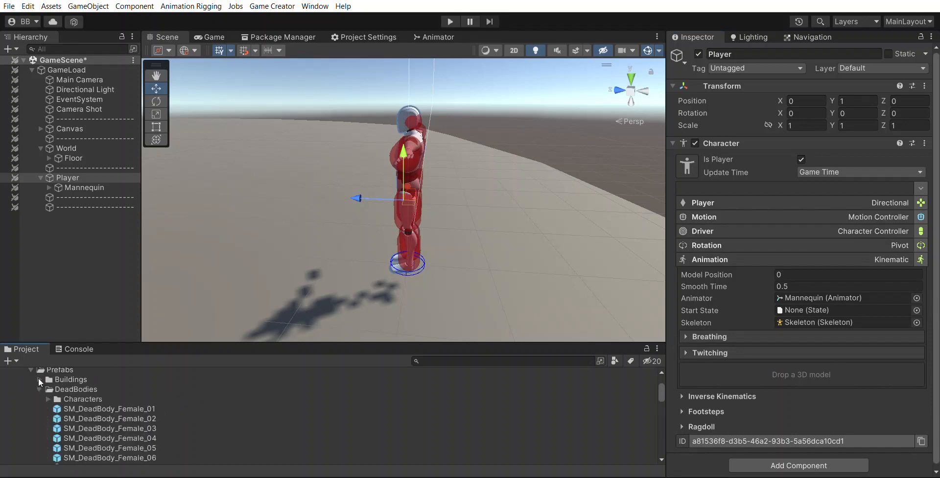
click(48, 399)
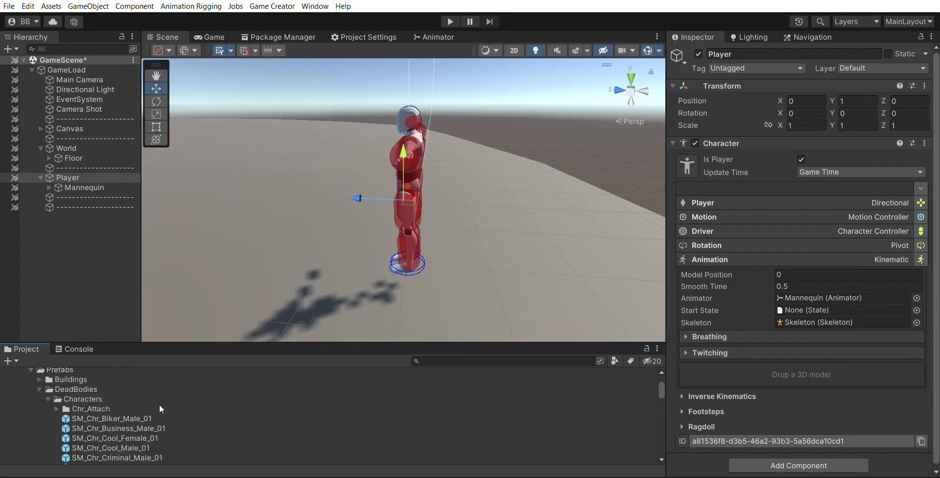
scroll(160, 404, down, 3)
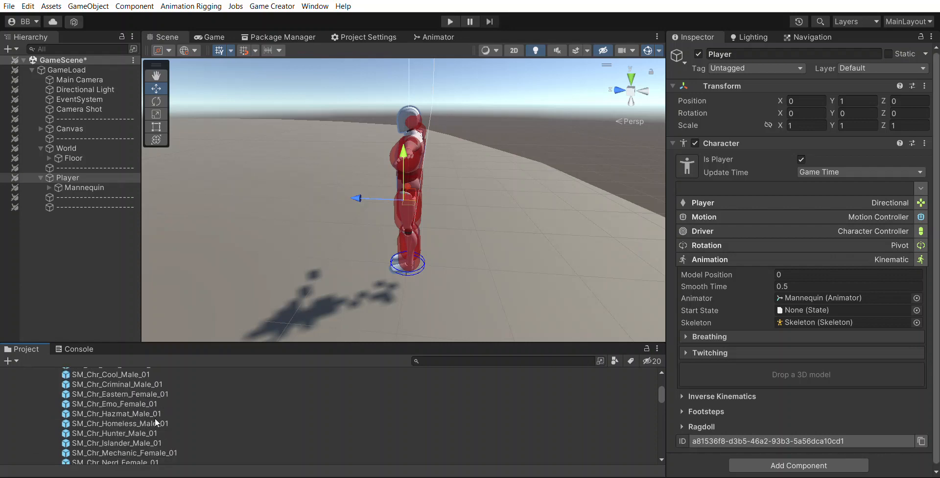
scroll(157, 420, down, 2)
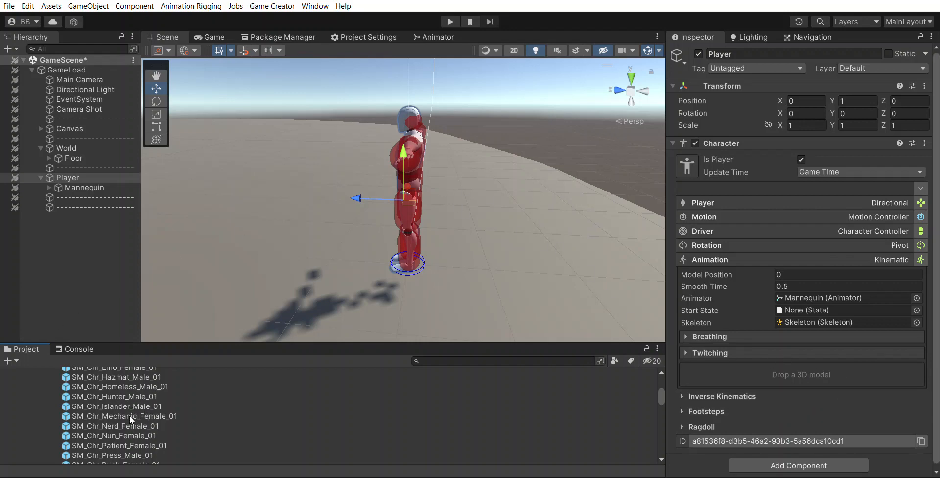
drag(129, 415, 823, 363)
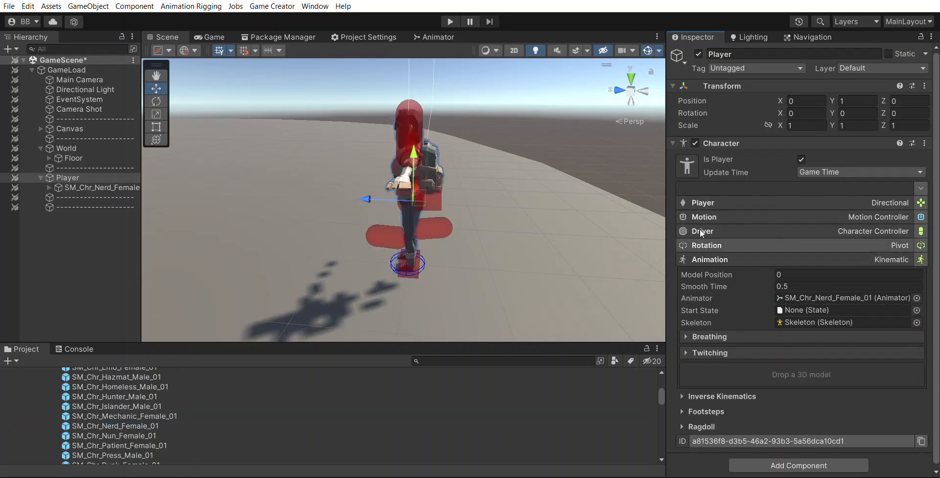
Locate the default Skeleton asset assigned in the Player's Animation settings and examine its list of bone volumes
alt+drag(512, 210, 612, 212)
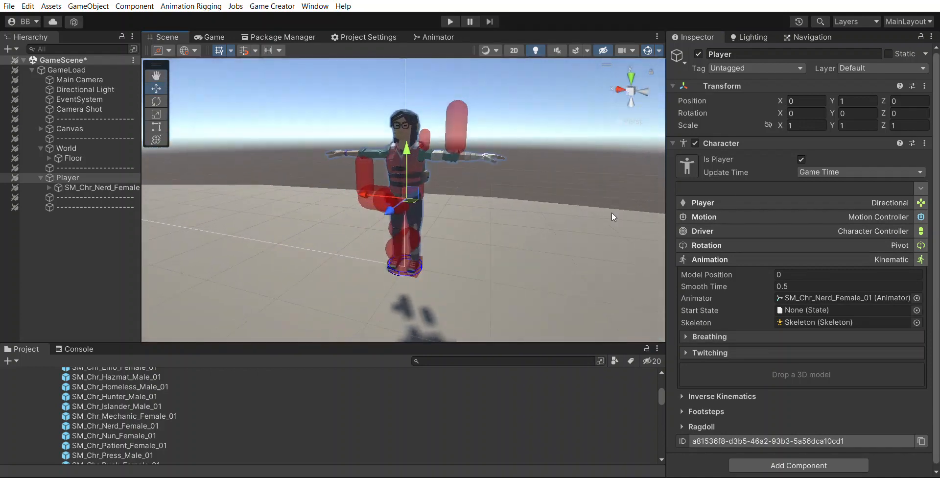
click(810, 322)
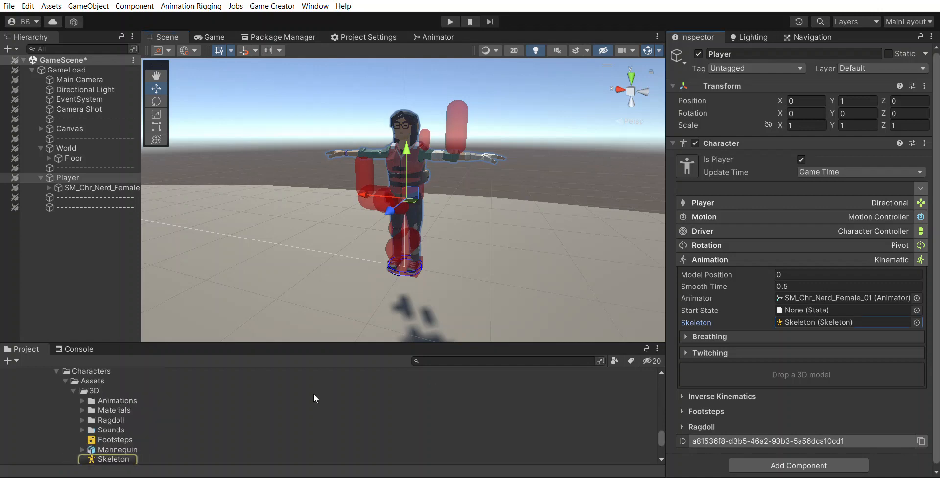
click(118, 459)
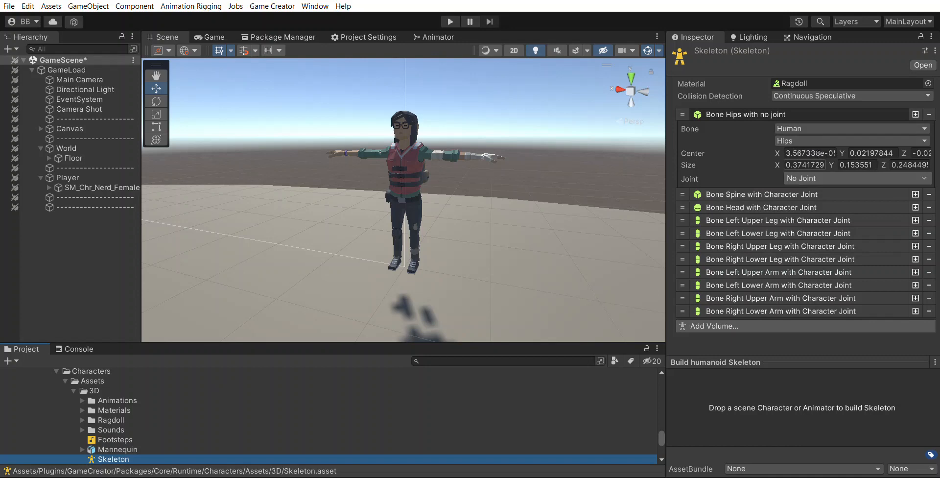
click(782, 115)
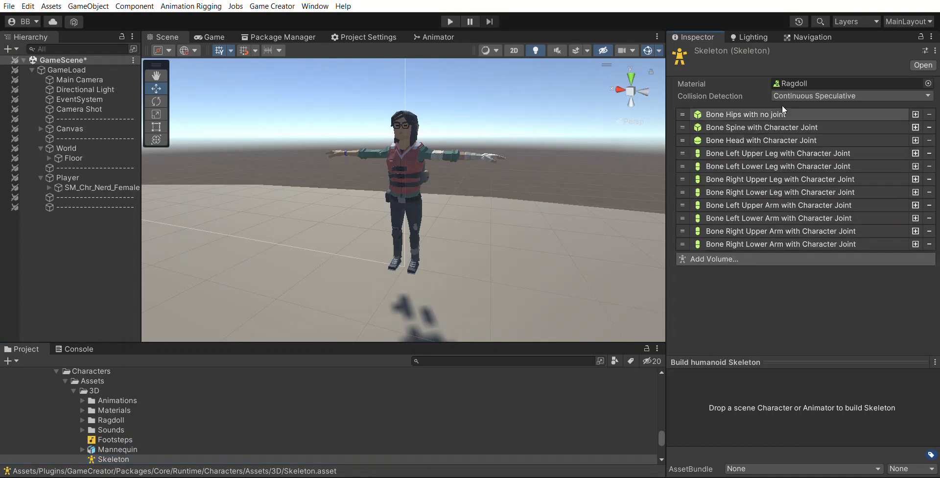
scroll(129, 421, down, 2)
click(126, 419)
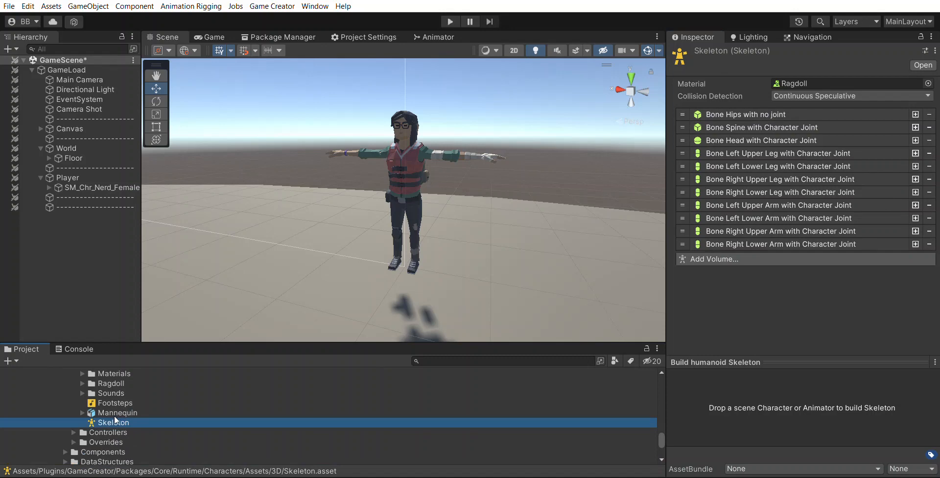
Collapse the Plugins folder in the project assets and expand the Animation folder inside Project
scroll(113, 416, up, 5)
scroll(32, 374, up, 2)
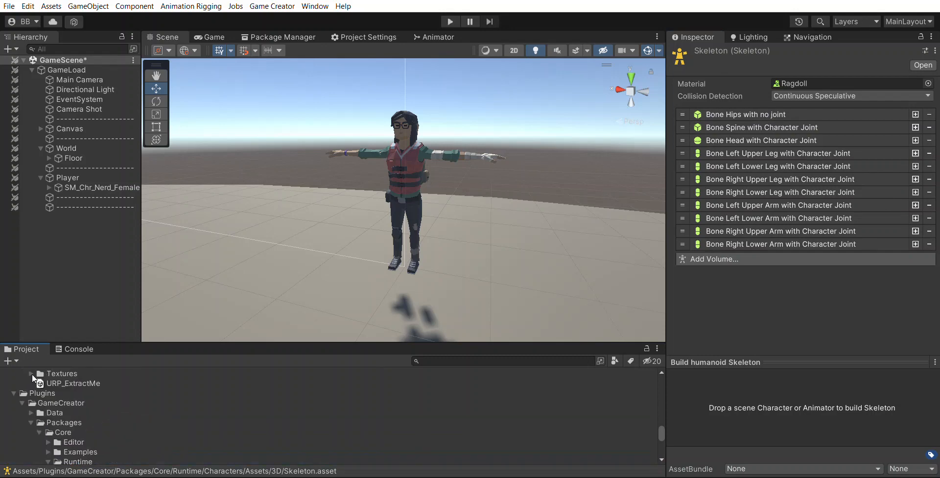
click(10, 391)
click(13, 393)
scroll(16, 381, up, 6)
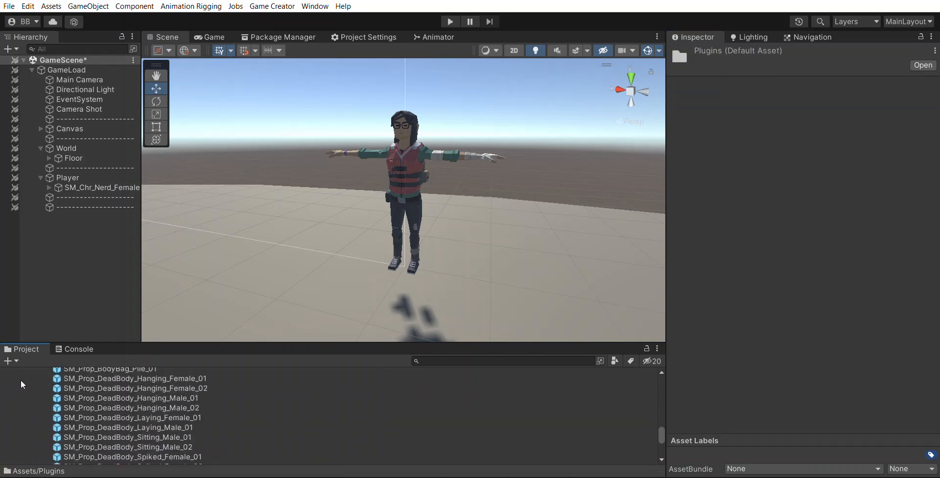
scroll(22, 380, down, 6)
click(13, 430)
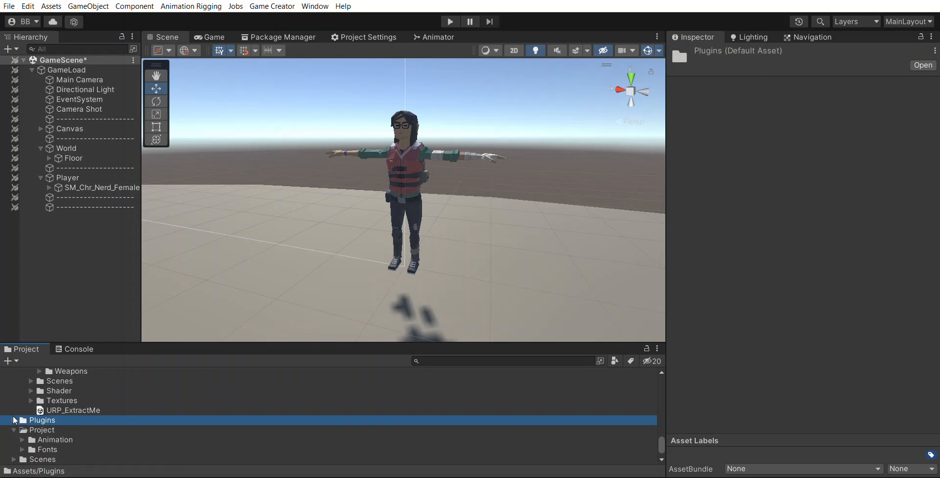
click(22, 439)
Compare the Hips center and size values of the Skeleton 1 and Skeleton 2 assets
scroll(62, 413, down, 2)
click(63, 412)
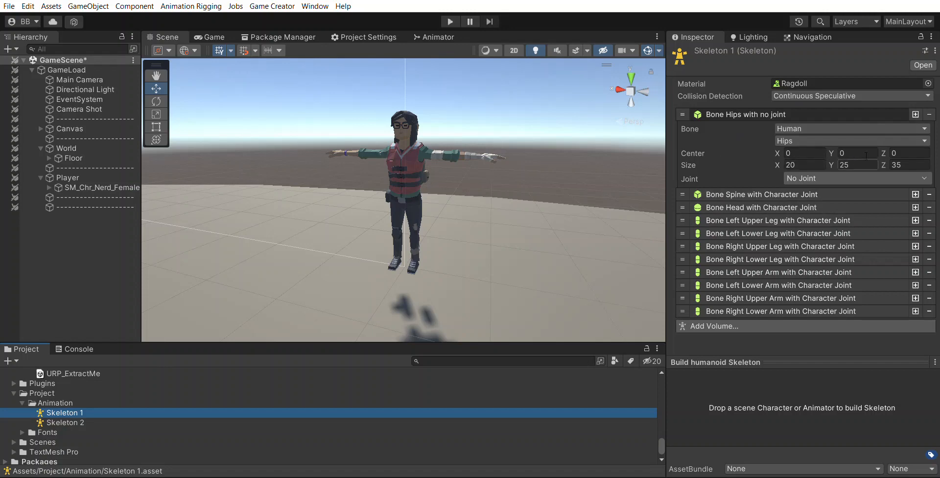
click(81, 422)
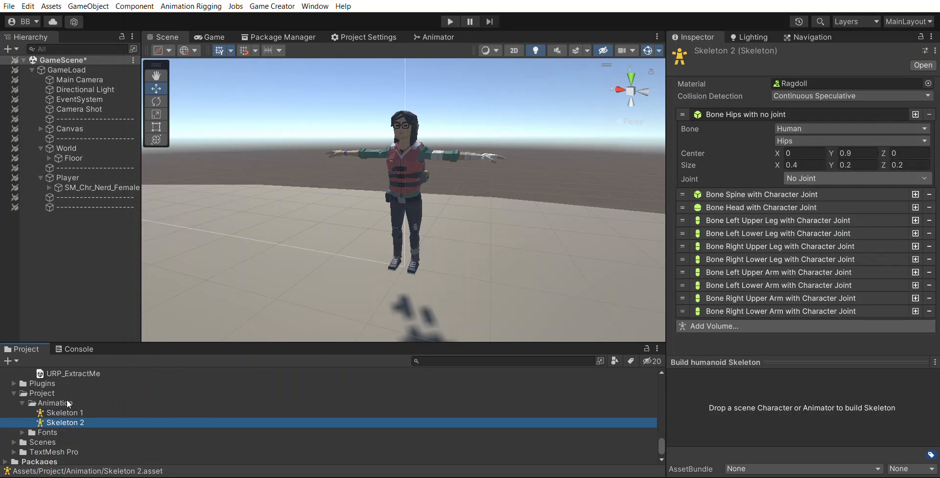
key(Up)
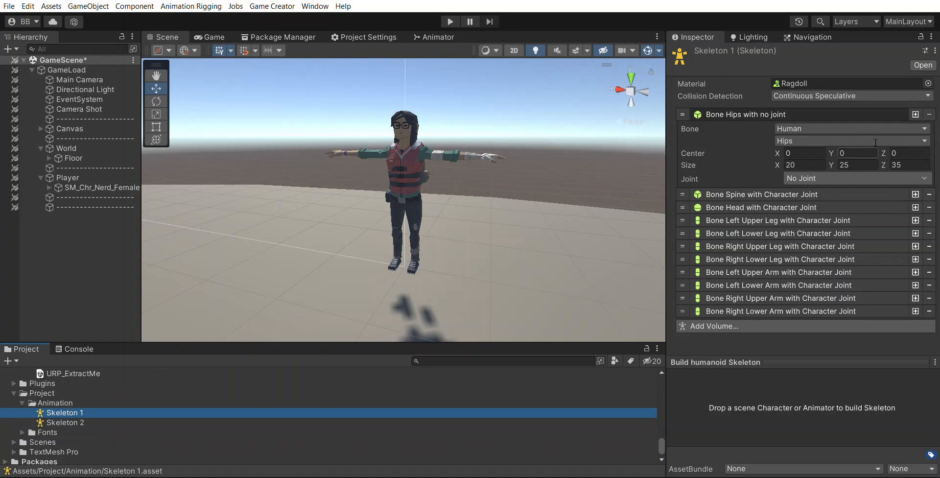
click(79, 422)
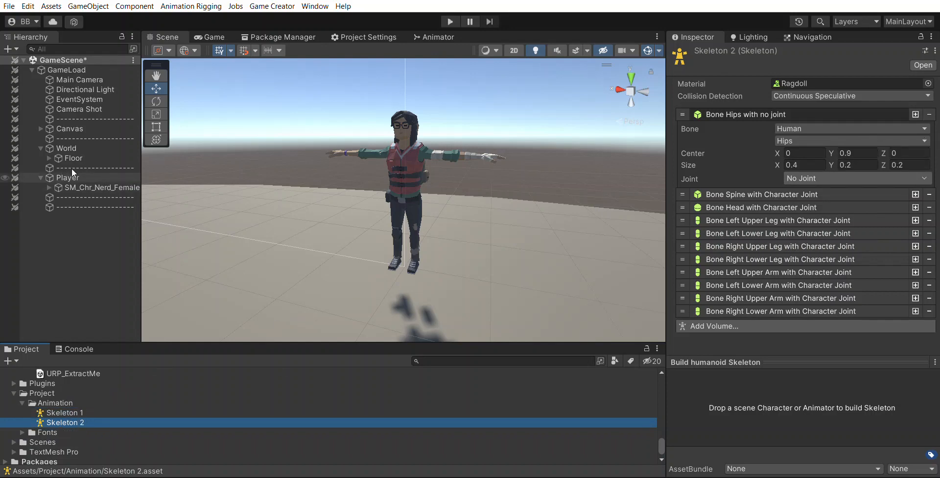
Try Skeleton 1 as the skeleton in the Player's Animation settings and replace it with Skeleton 2
click(74, 187)
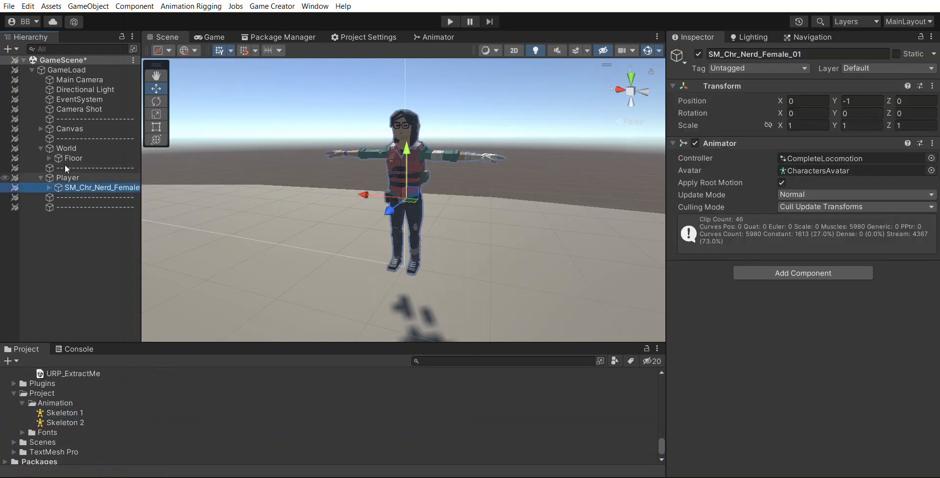
key(Up)
drag(77, 401, 829, 322)
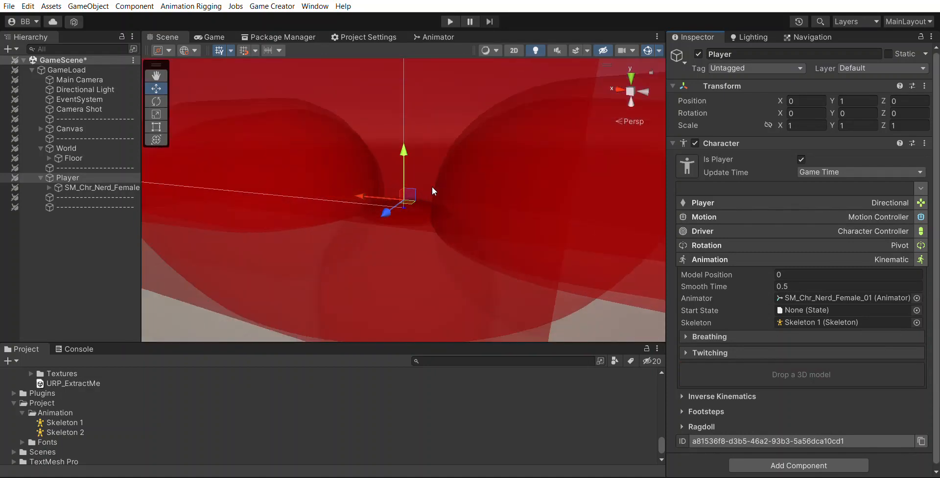
drag(89, 422, 832, 322)
scroll(377, 189, up, 5)
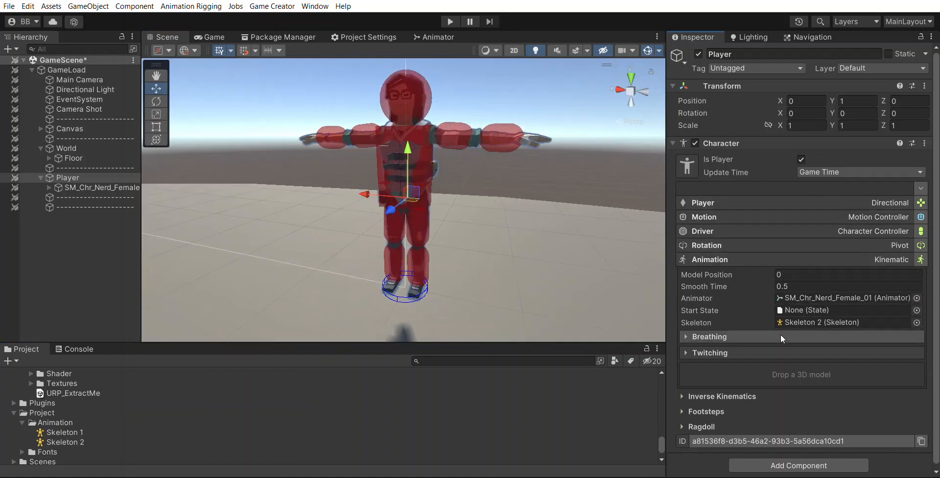
Examine the center, size and radius values of the Hips, Spine and Head bones in the Skeleton 2 asset
click(69, 430)
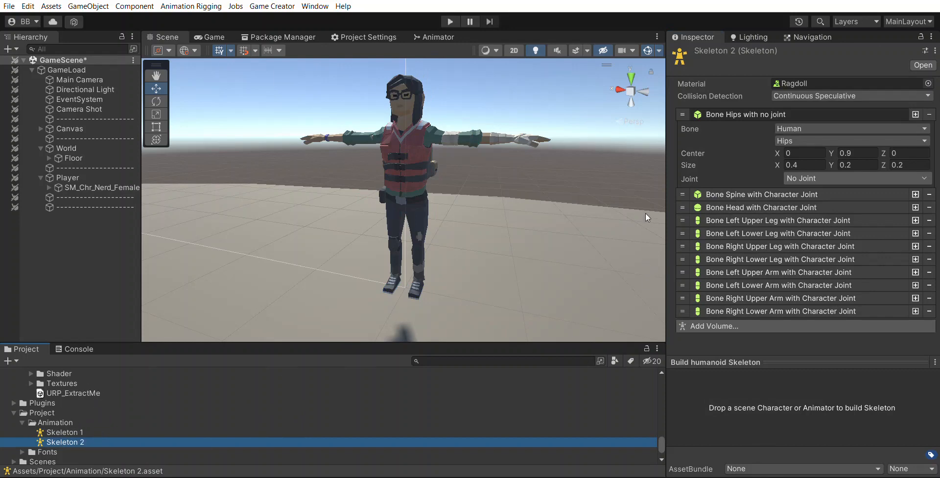
click(739, 114)
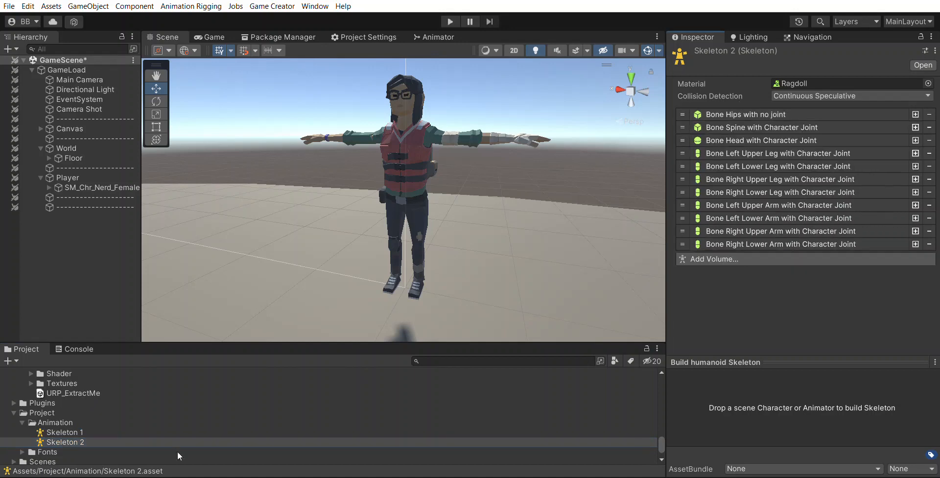
click(776, 104)
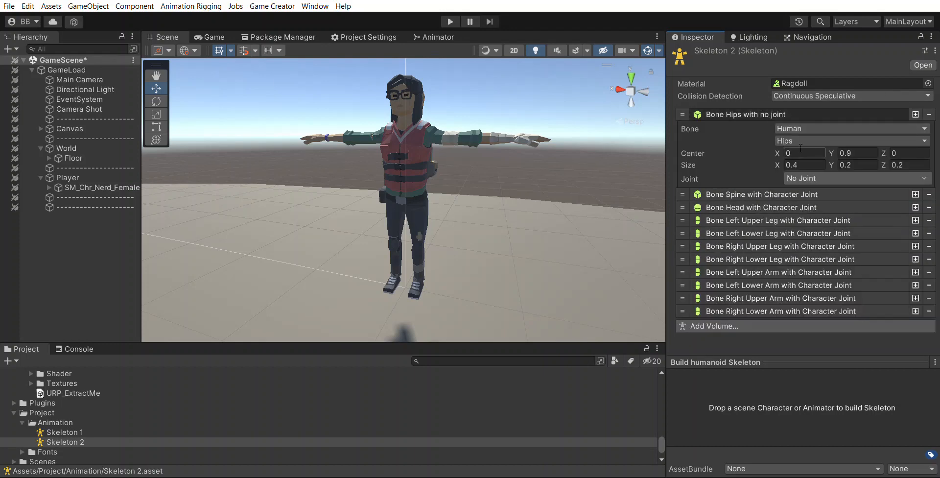
click(765, 183)
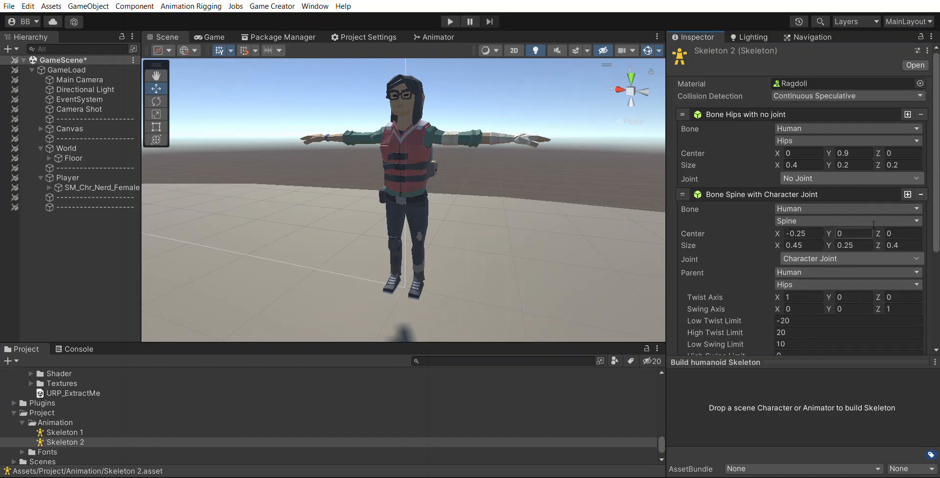
click(759, 195)
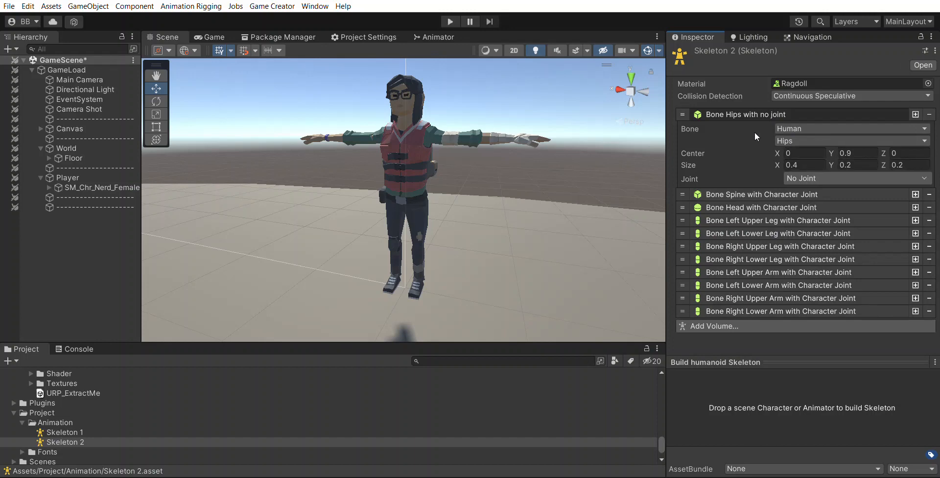
click(734, 113)
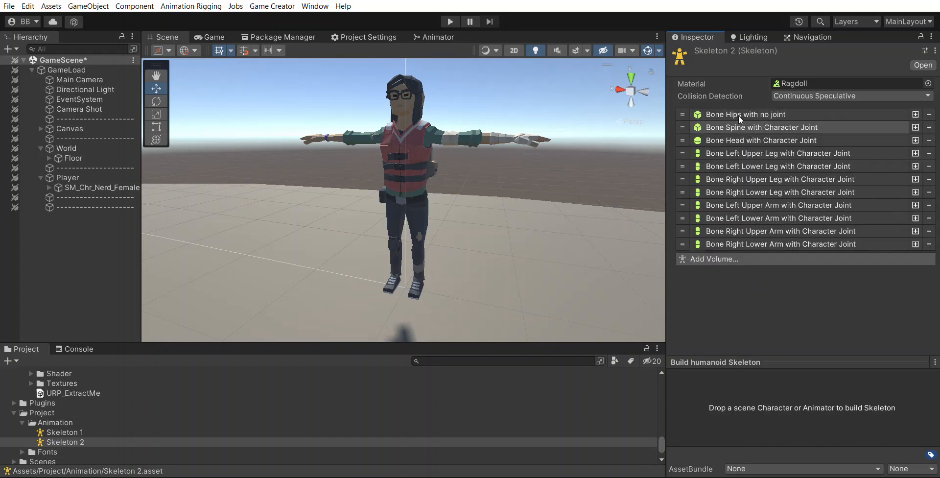
click(738, 127)
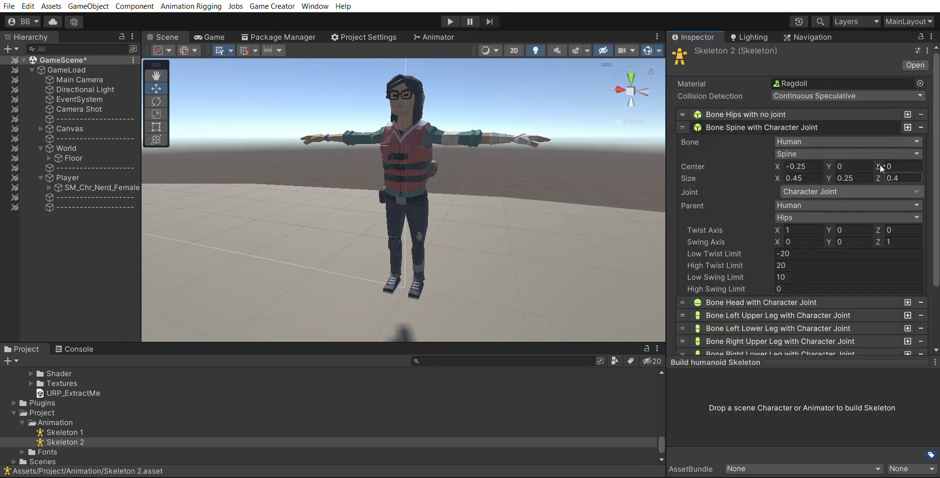
click(753, 125)
click(769, 140)
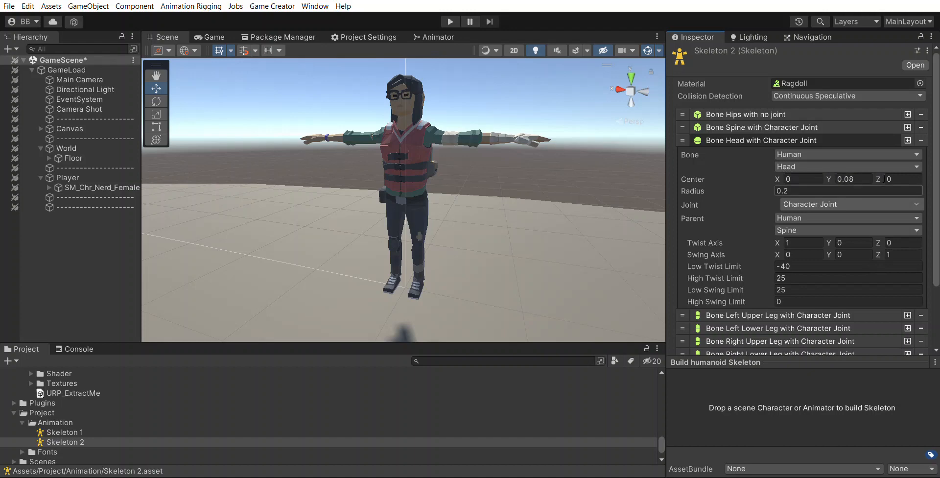
click(747, 138)
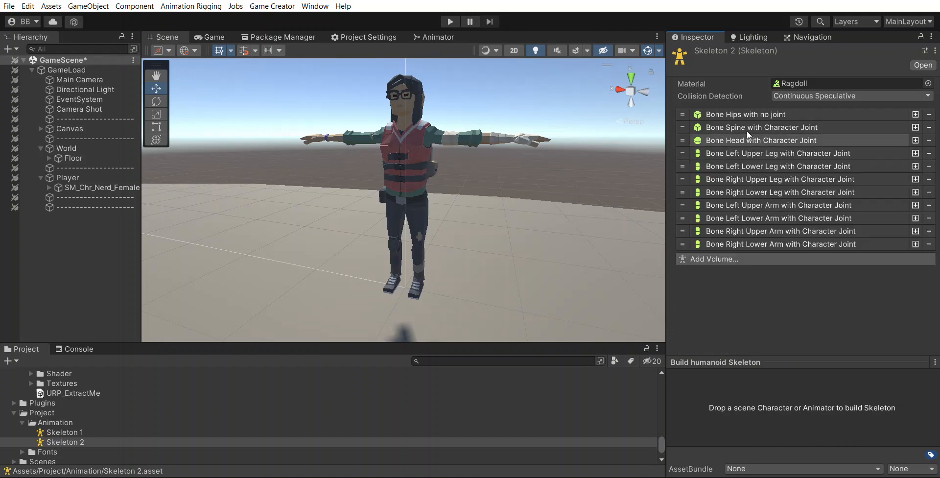
Examine the center, height, radius and direction of the left and right upper and lower leg bones in Skeleton 2
click(742, 149)
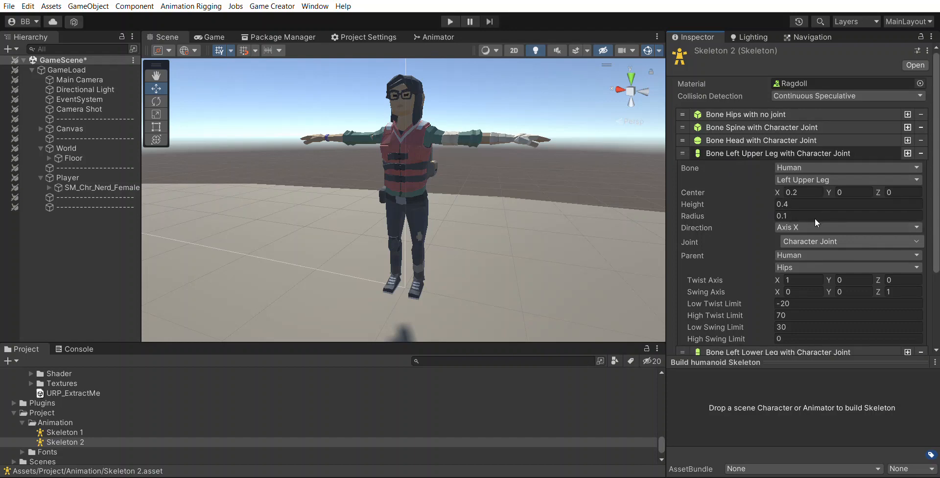
click(804, 227)
click(772, 153)
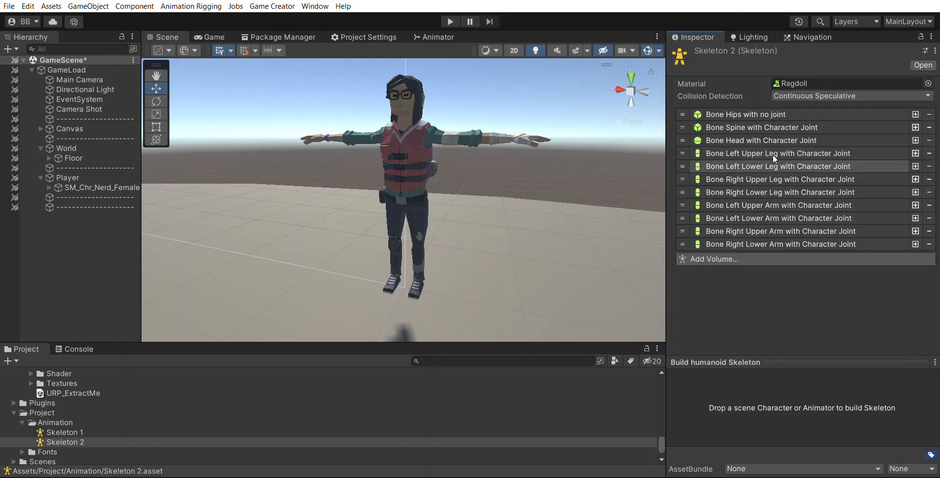
click(773, 157)
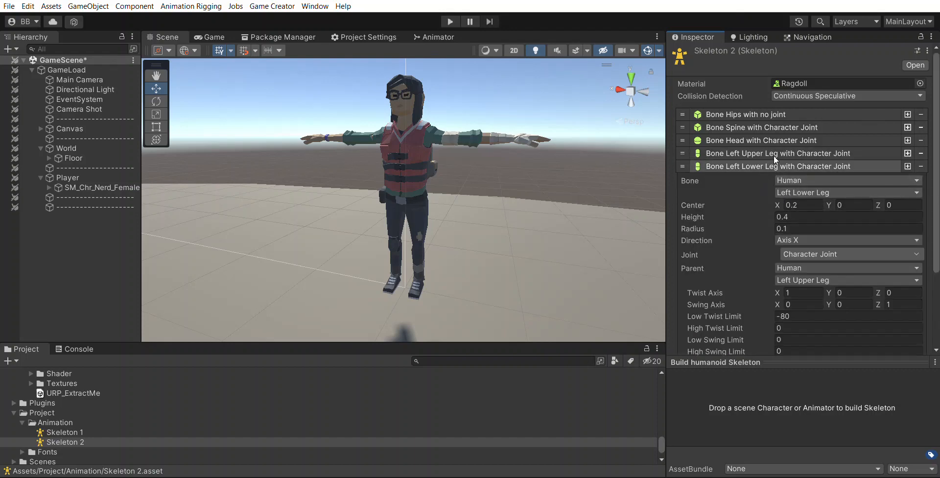
click(771, 166)
click(771, 179)
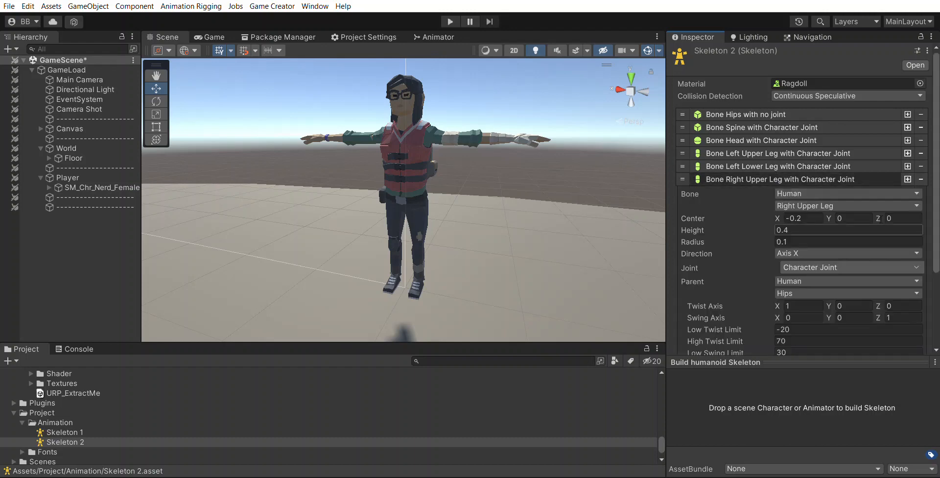
click(775, 179)
click(773, 192)
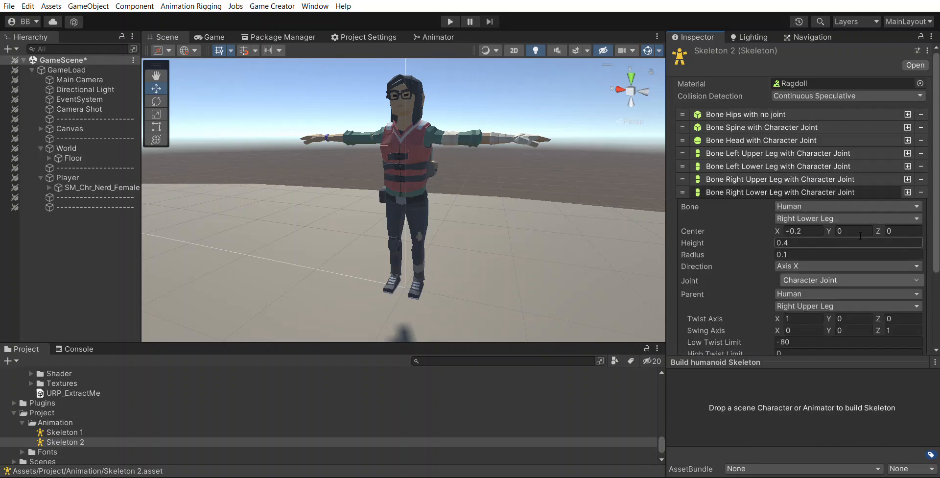
click(759, 191)
Examine the left and right upper and lower arm bones in Skeleton 2 and reselect the Player to view its volumes
click(750, 204)
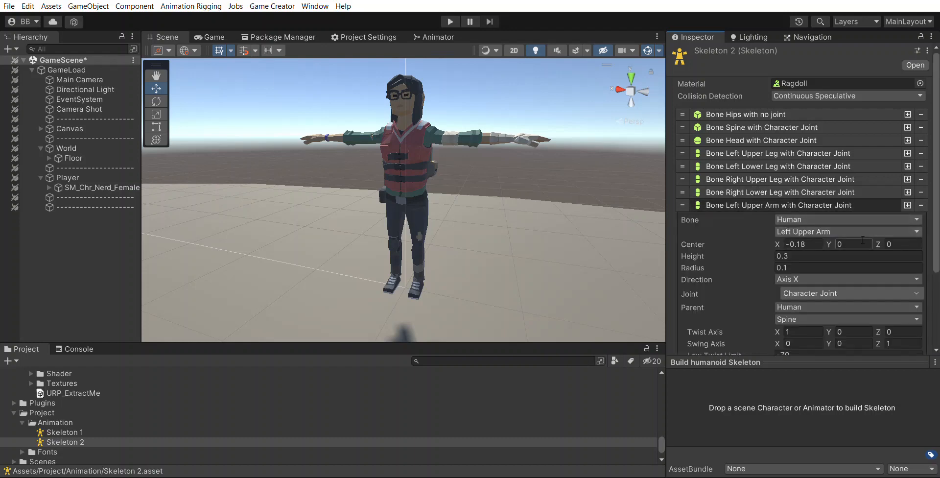
click(801, 197)
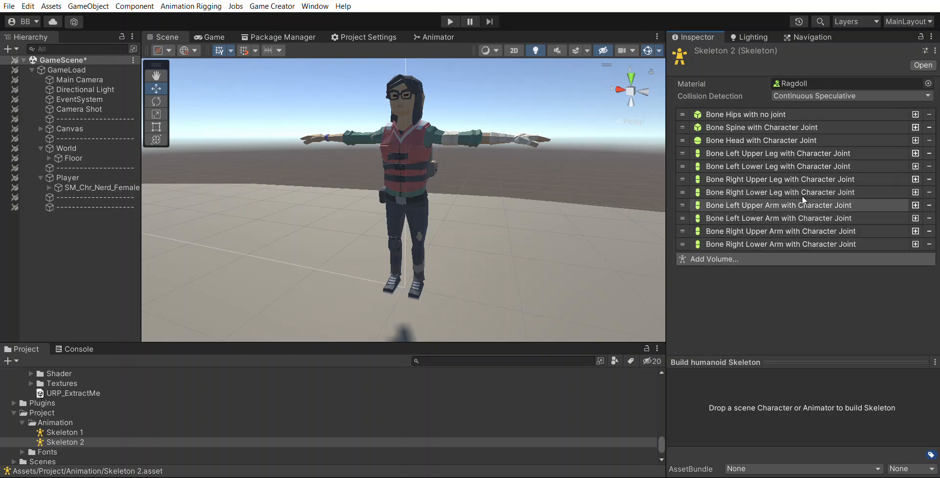
click(778, 217)
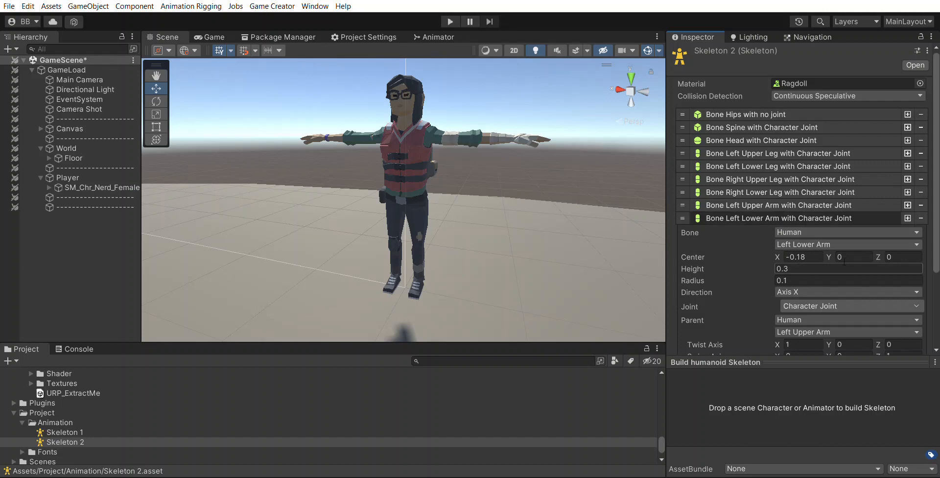
click(756, 215)
click(755, 228)
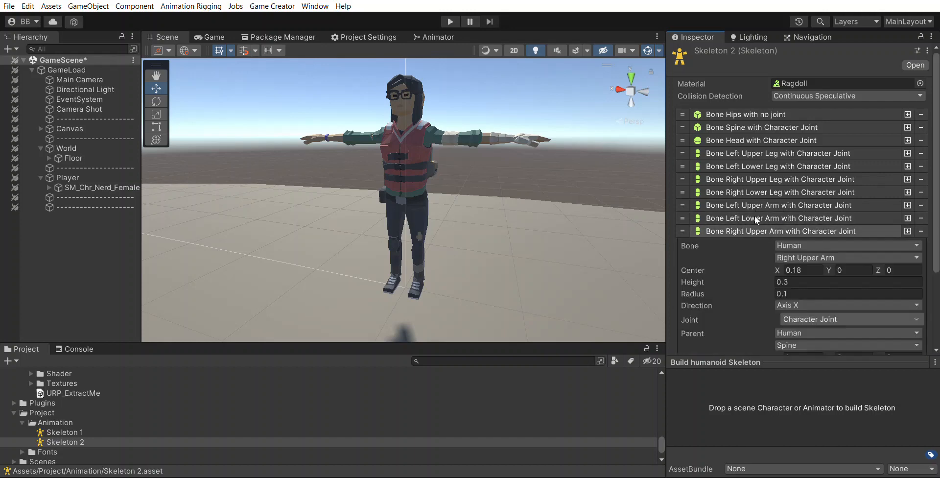
click(771, 230)
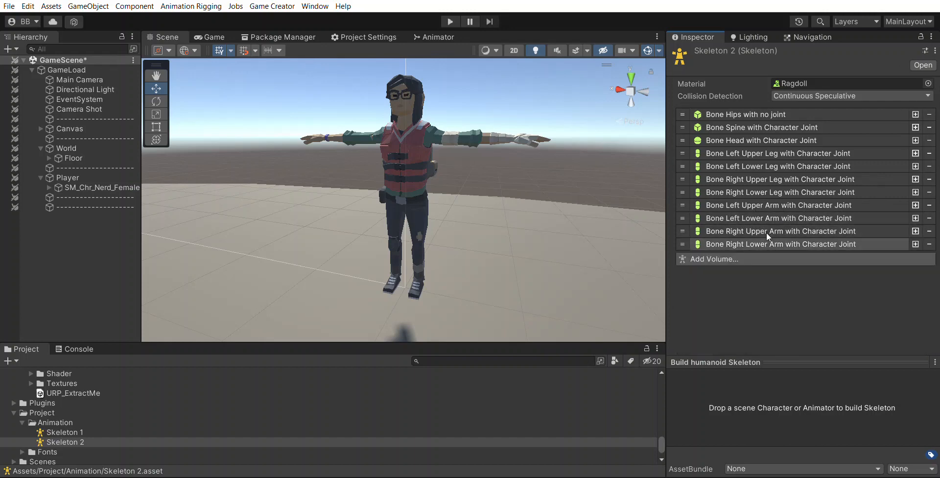
click(767, 243)
click(783, 244)
click(113, 183)
click(92, 177)
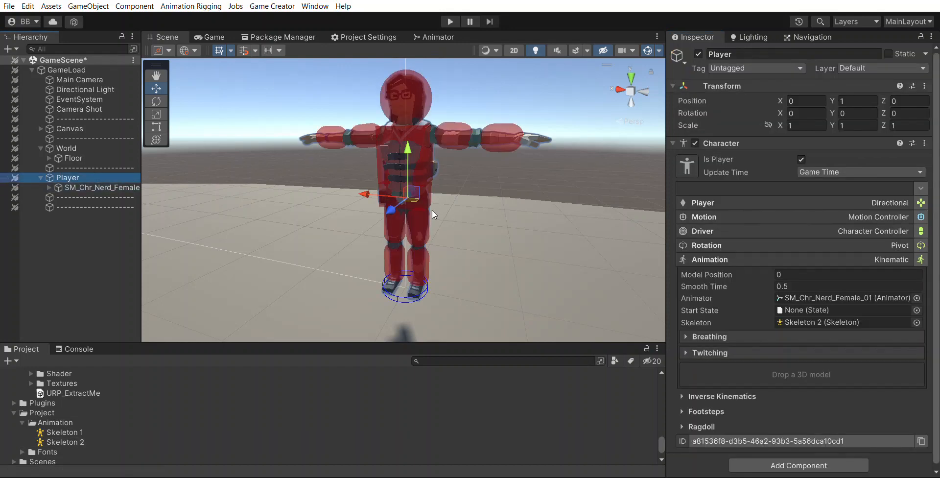
Examine the Skeleton 2 volumes around the character model from several angles, then collapse and deselect the Player
alt+drag(465, 165, 501, 169)
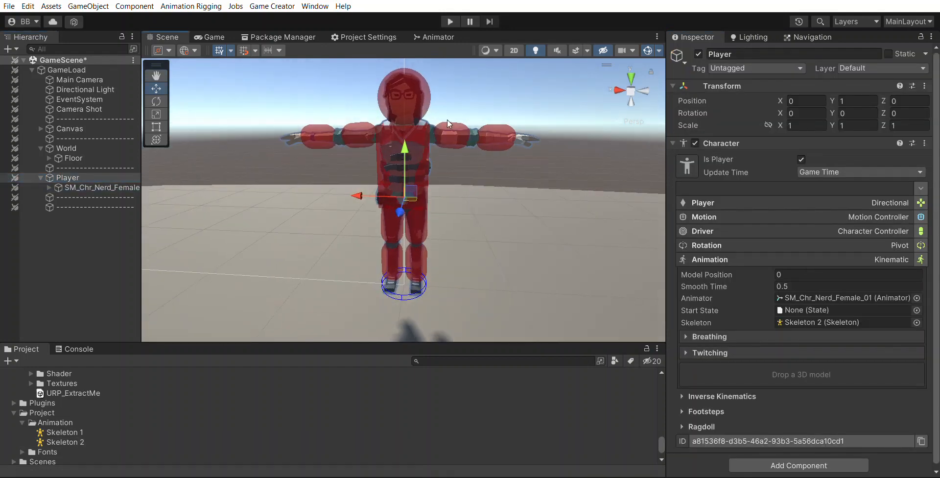
alt+drag(509, 133, 377, 156)
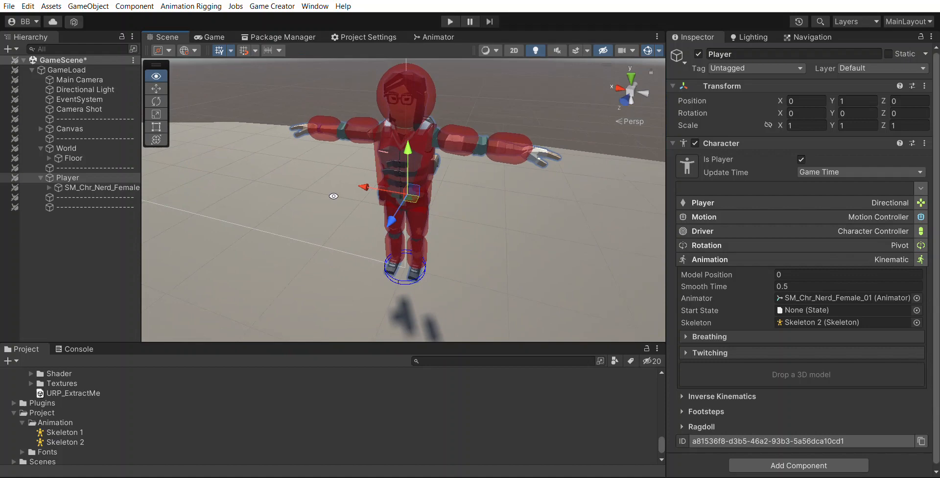
click(40, 176)
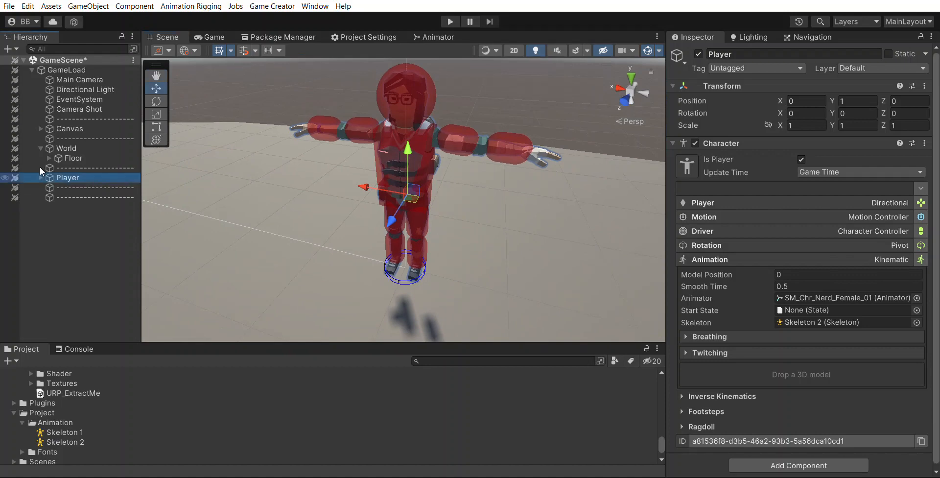
click(337, 66)
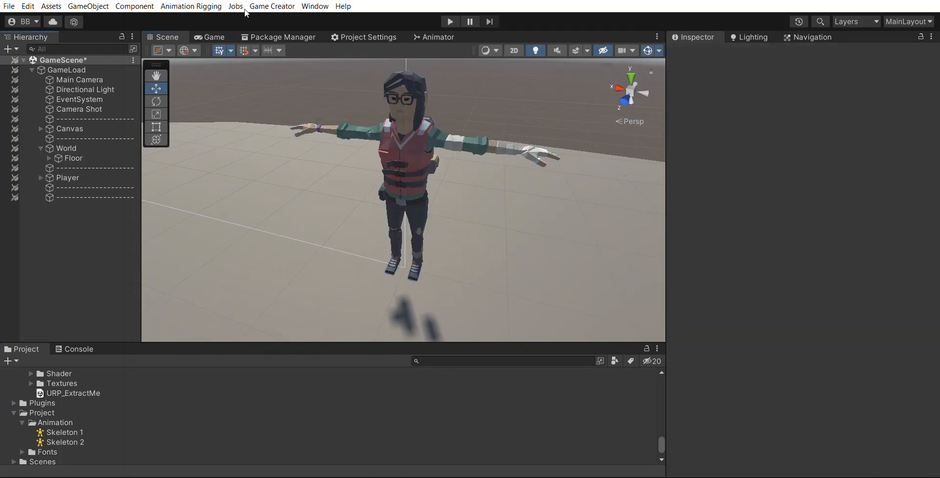
Play-test the scene by steering the Player around with the on-screen joystick, and stop play mode
click(450, 21)
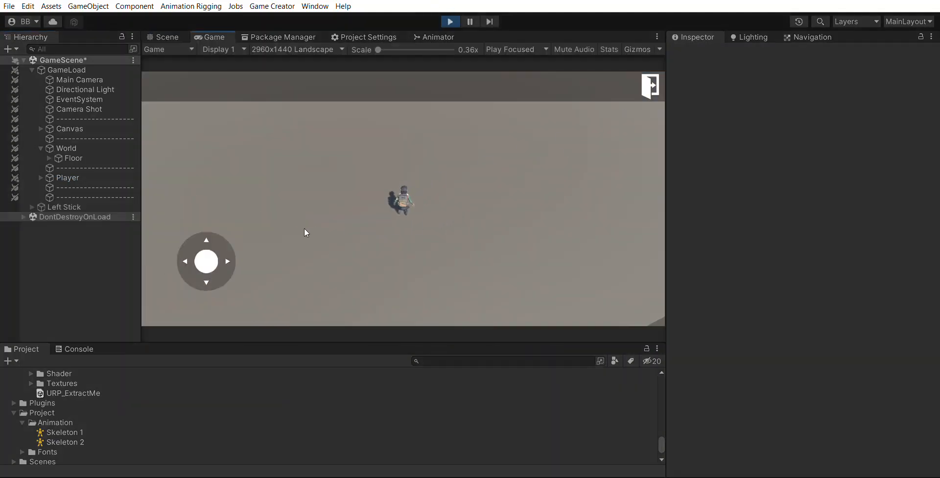
drag(206, 261, 245, 135)
drag(206, 261, 264, 272)
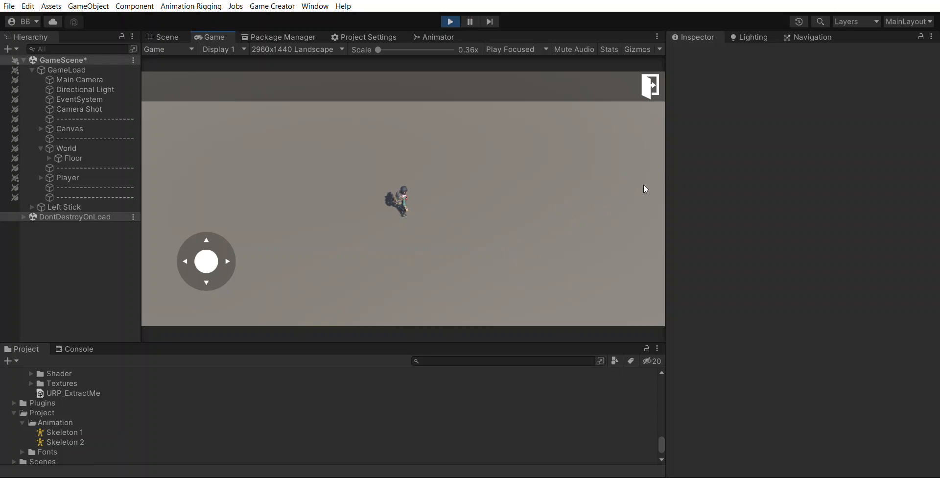
click(450, 21)
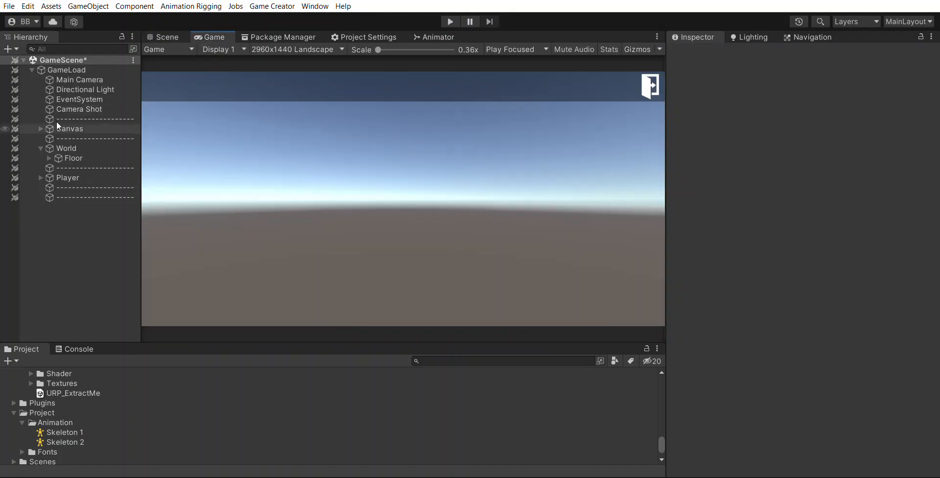
Create an empty child object named CombatControls under the Canvas's Panel
click(40, 147)
click(40, 128)
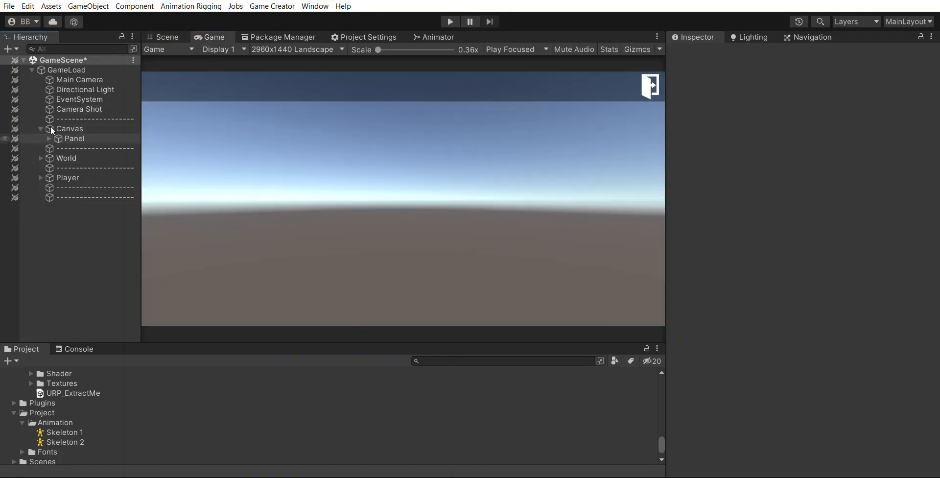
click(49, 138)
click(87, 135)
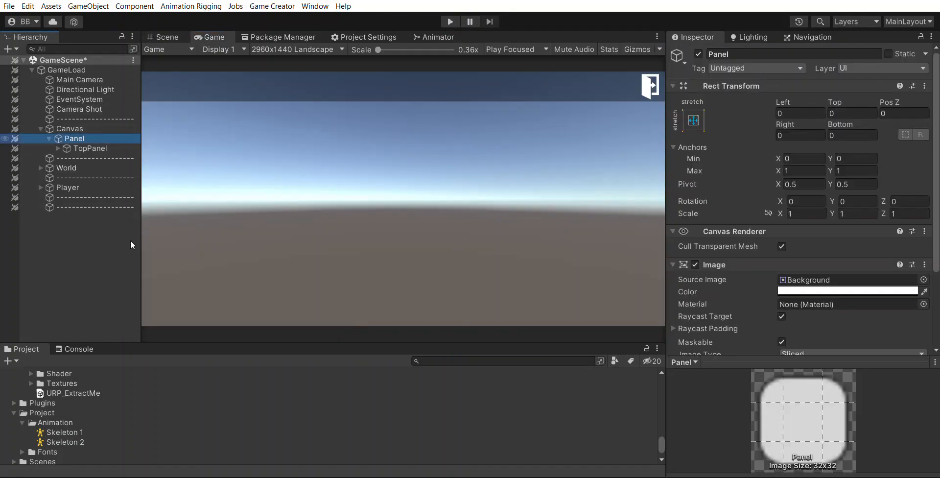
key(alt+shift+n)
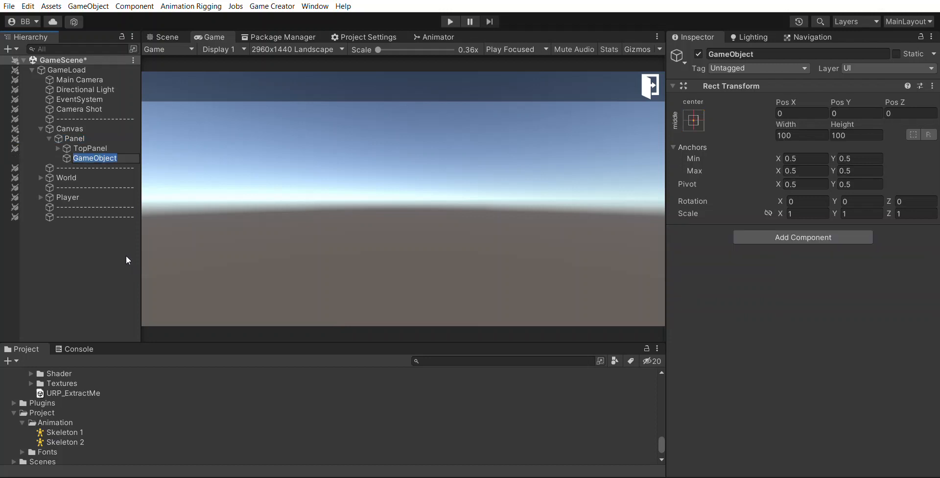
text(CombatControls)
key(Return)
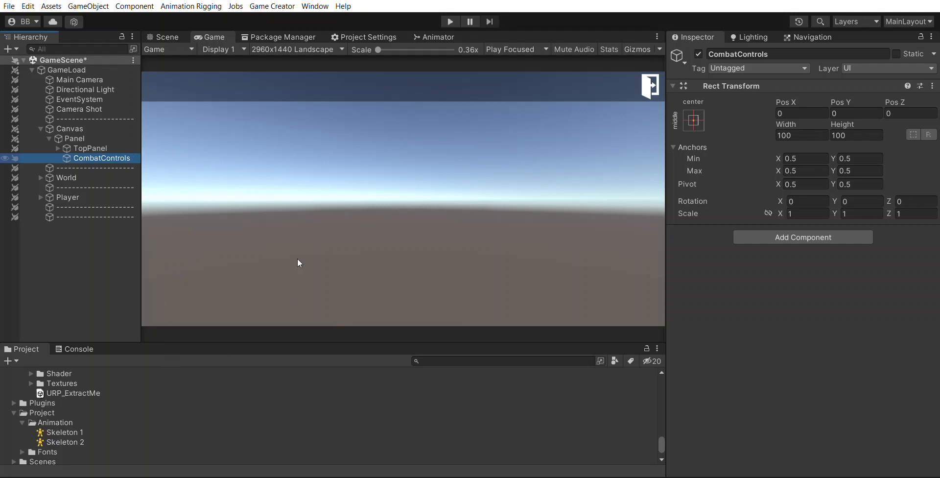
Add a UI Image named PrimaryAttack under CombatControls with width and height 125
click(304, 191)
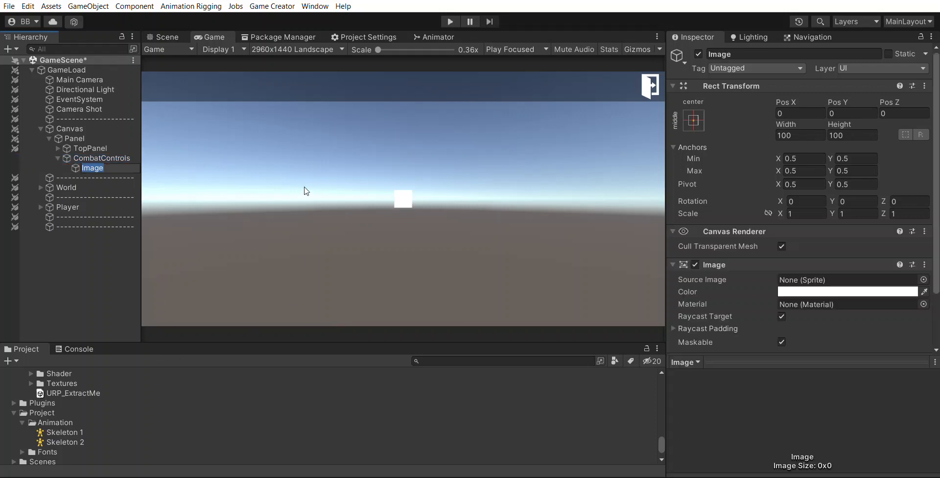
text(PrimaryAttack)
key(Return)
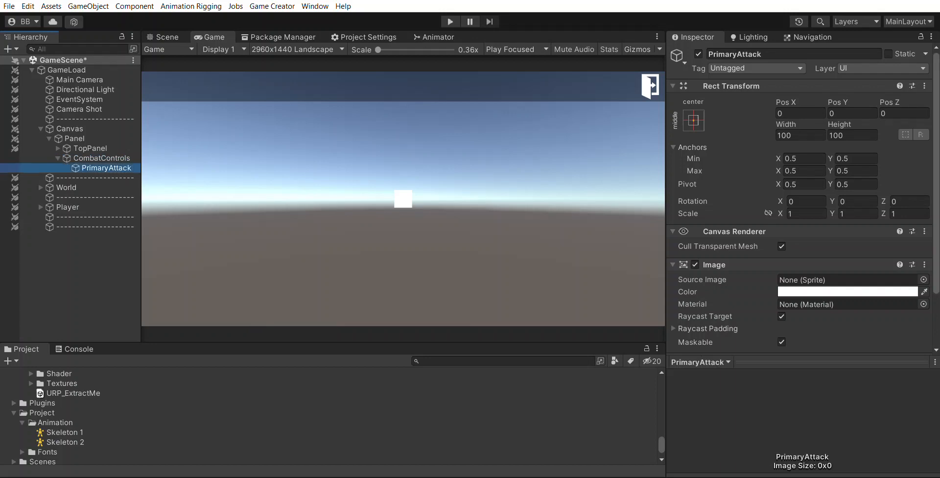
click(798, 135)
text(125)
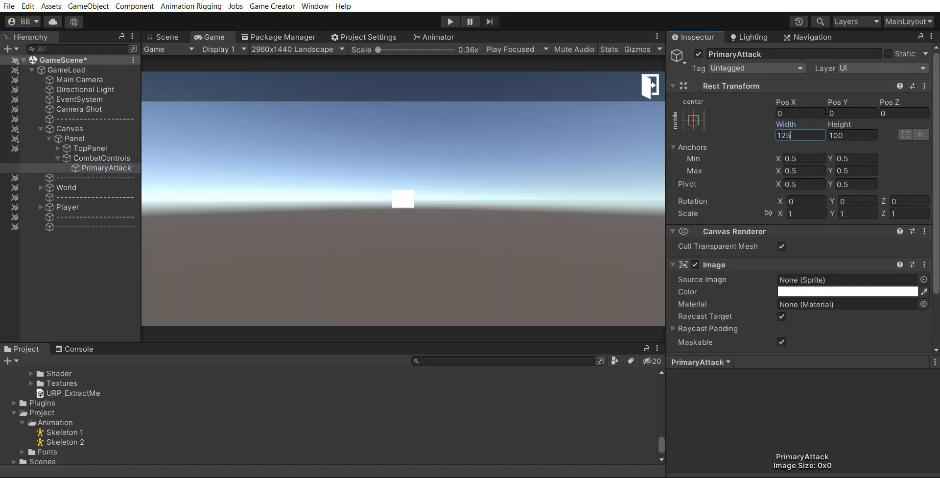
key(Tab)
text(125)
Set the PrimaryAttack image's color to black with alpha 100 and its source image to button_circle_1
click(860, 289)
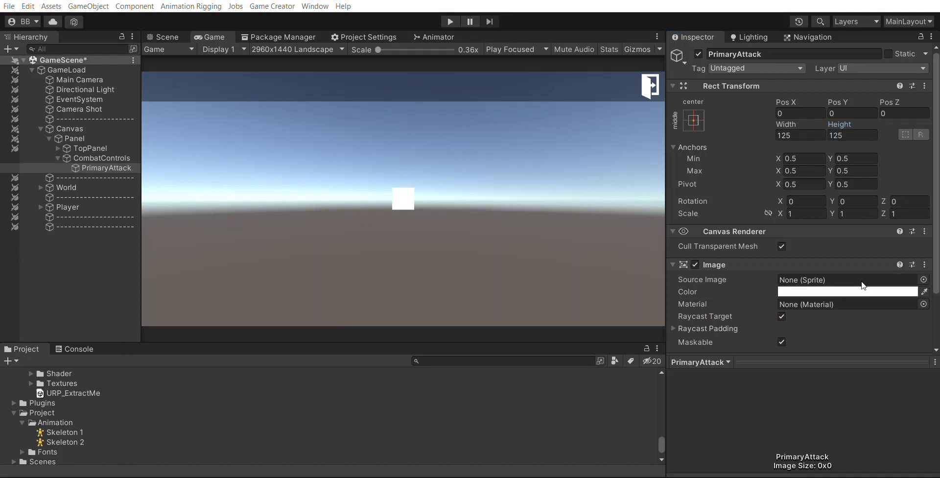
click(736, 406)
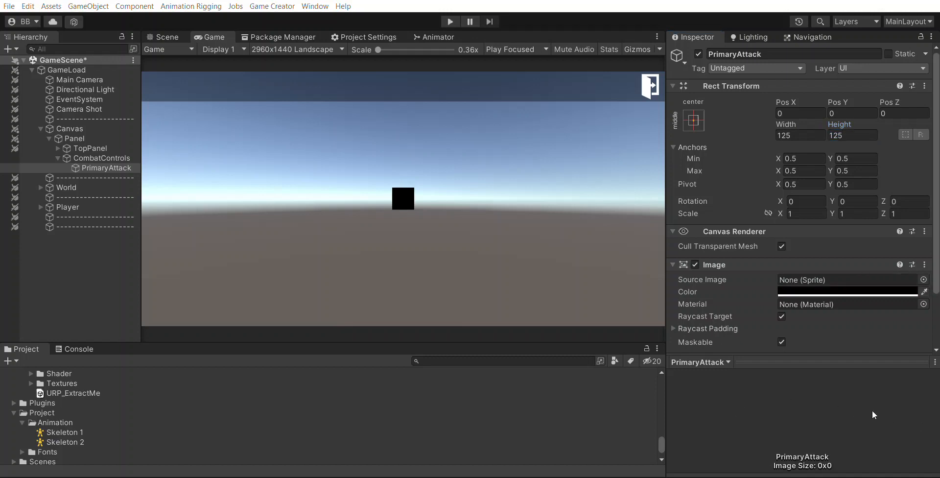
text(100)
click(931, 178)
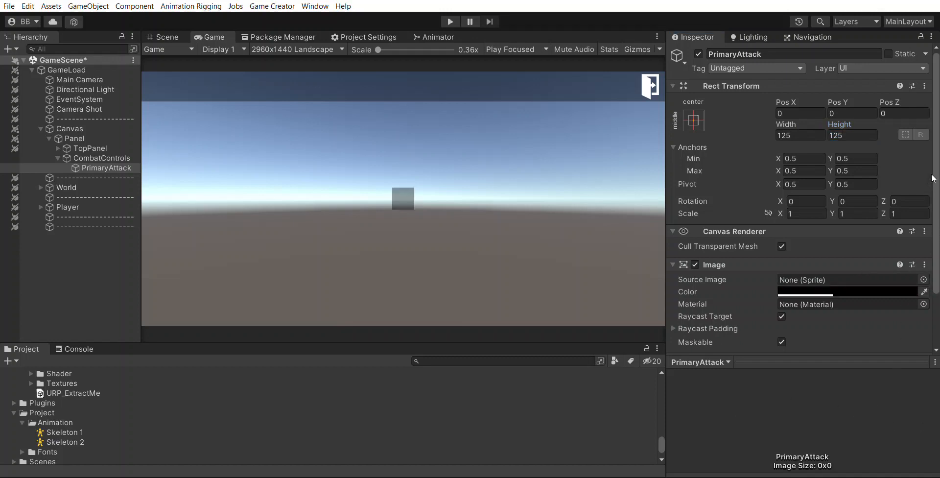
click(923, 277)
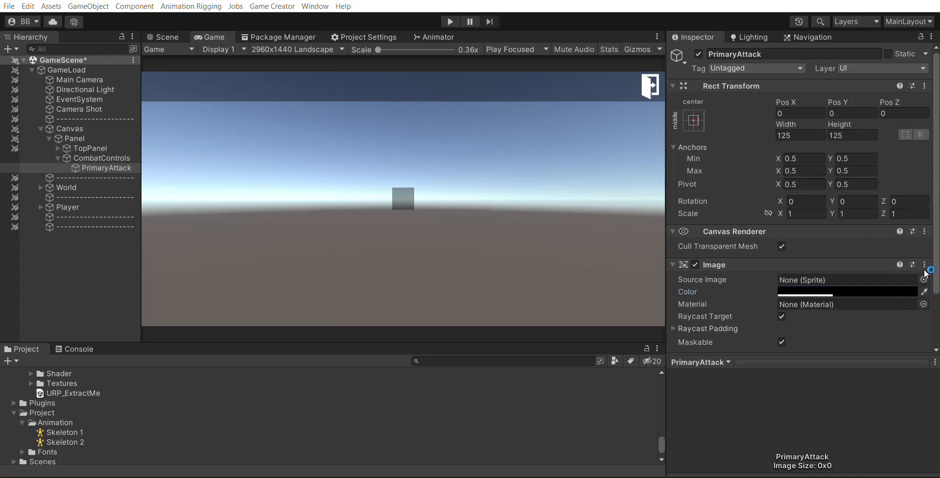
double_click(618, 110)
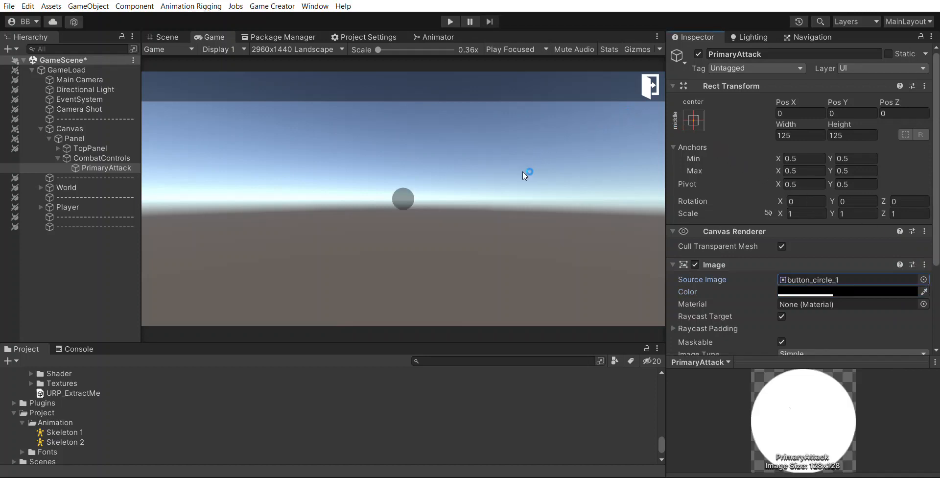
Resize the PrimaryAttack image to a width and height of 150
click(789, 135)
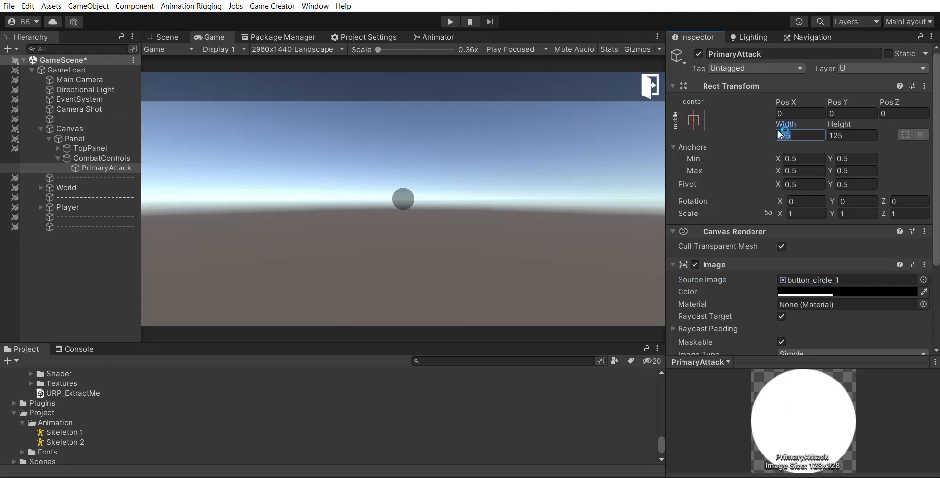
text(150)
click(862, 132)
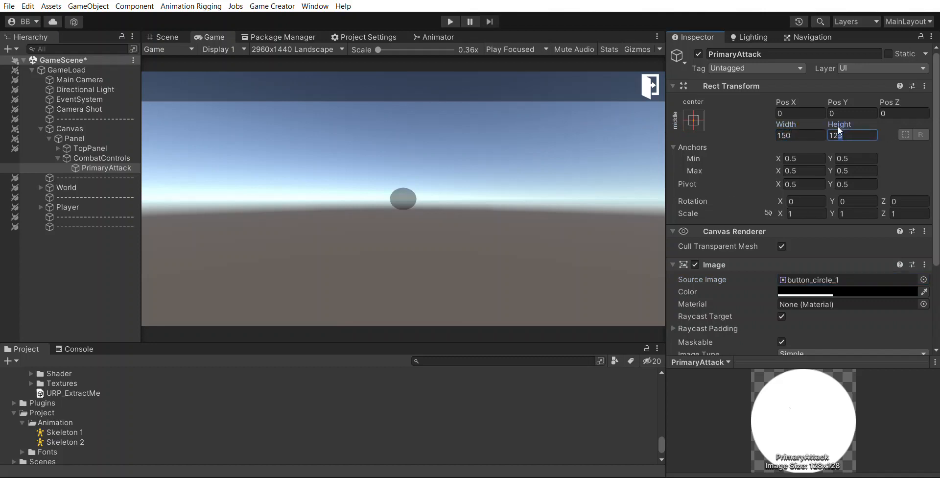
text(1250)
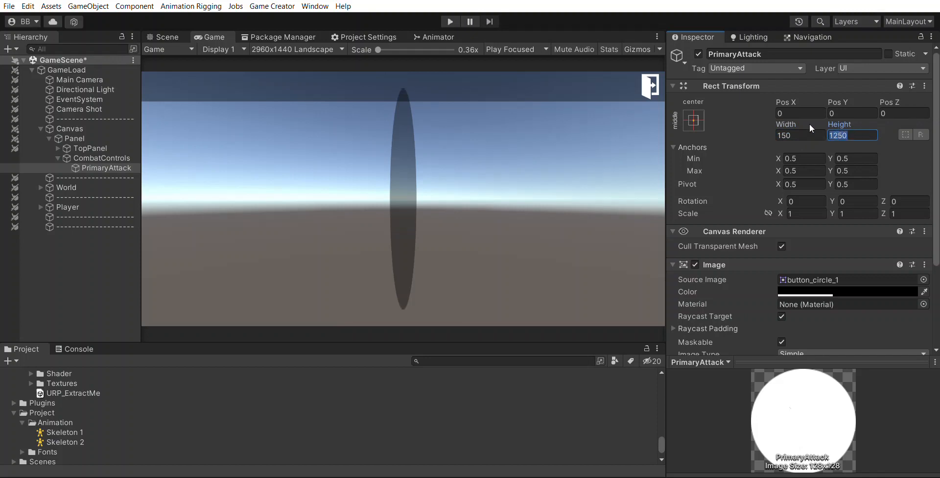
text(150)
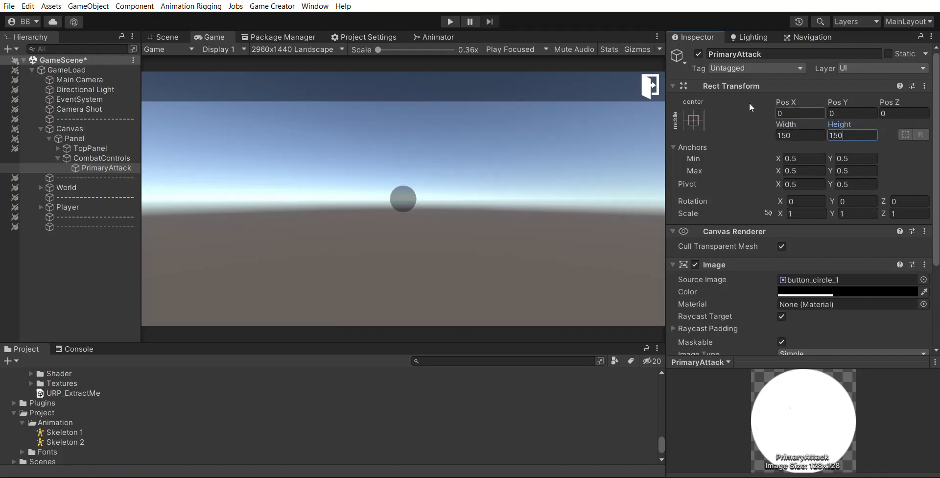
Move the PrimaryAttack button to the lower right of the game view, at Pos X 644.32 and Pos Y -356
click(800, 113)
text(72.75)
drag(413, 66, 740, 84)
drag(788, 101, 809, 229)
drag(835, 101, 802, 90)
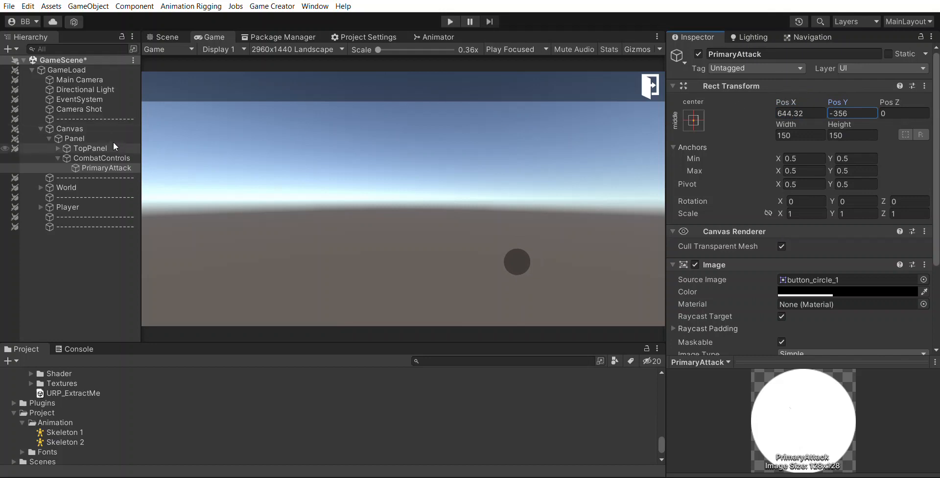
Duplicate PrimaryAttack within CombatControls and rename the copy SecondaryAttack
right_click(105, 154)
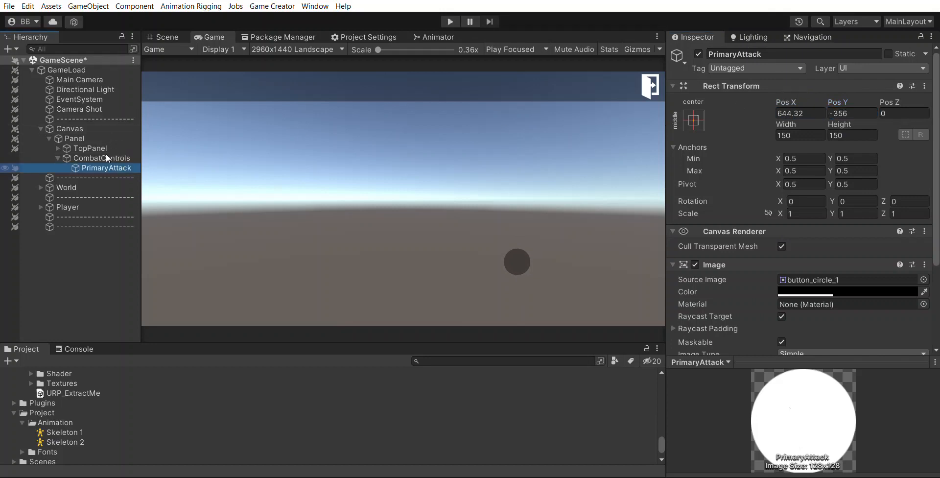
key(ctrl+d)
click(803, 54)
drag(658, 57, 673, 37)
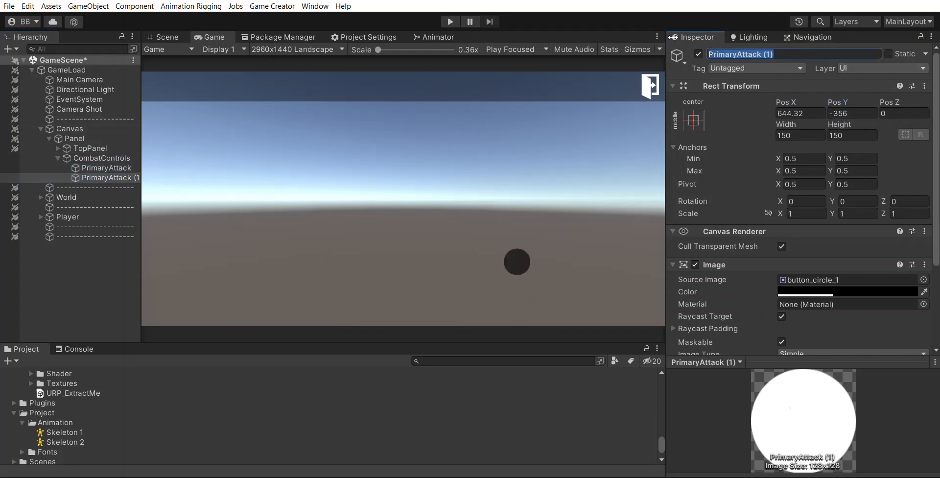
text(Seconda)
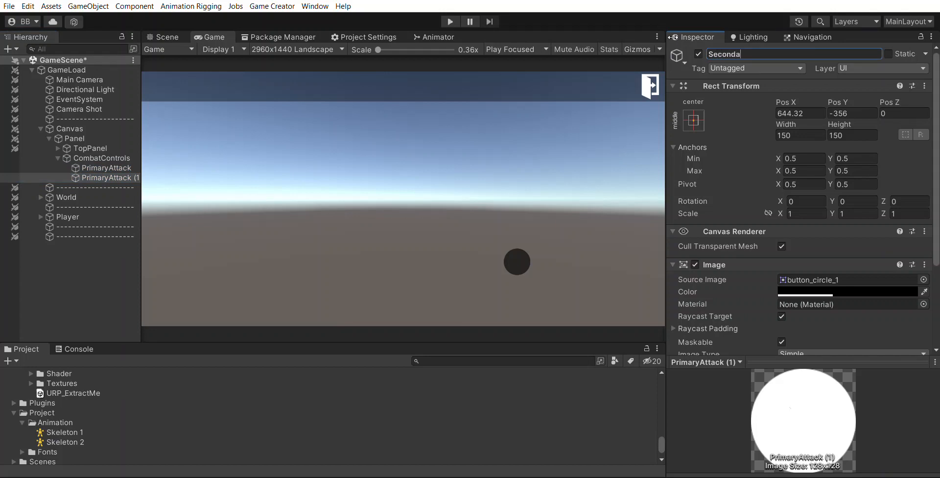
text(ryAttack)
key(Return)
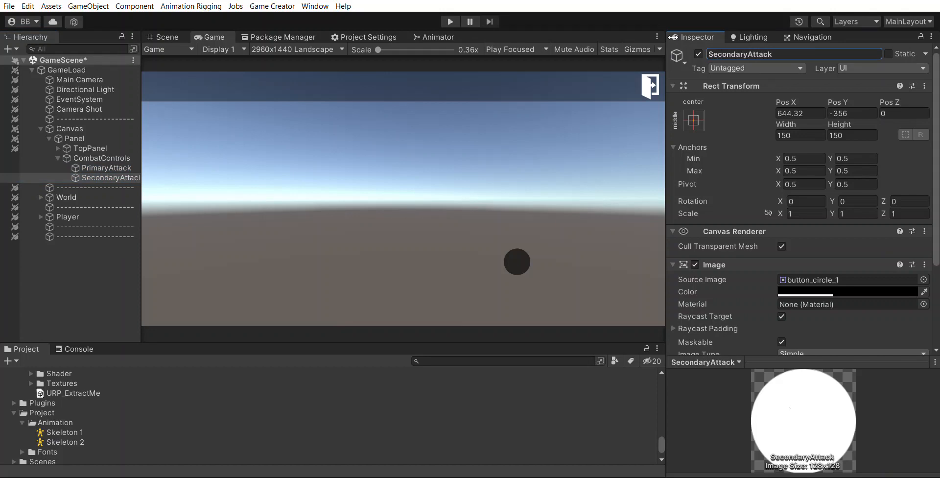
Move the SecondaryAttack button up and right of PrimaryAttack, to Pos X 850.1 and Pos Y -200.5
drag(797, 99, 34, 106)
drag(837, 102, 44, 117)
drag(790, 100, 855, 99)
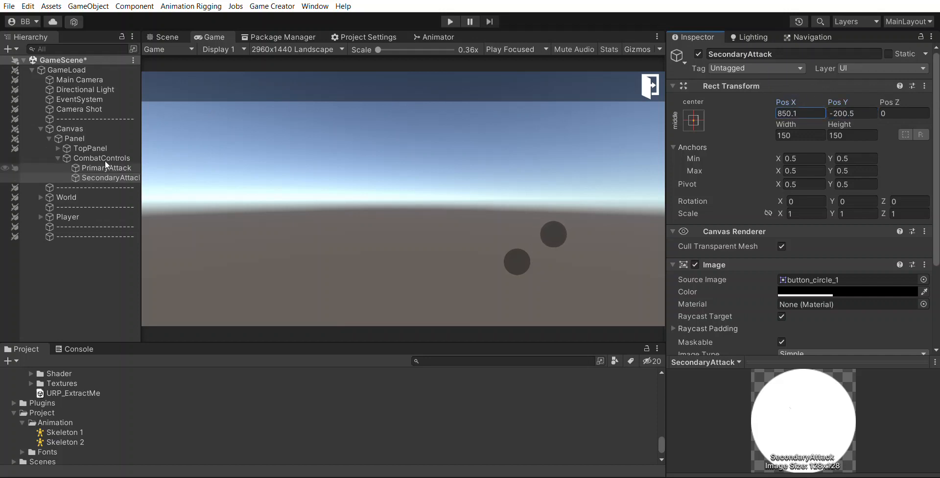
Duplicate SecondaryAttack within CombatControls and rename the copy Evade
click(120, 179)
key(ctrl+d)
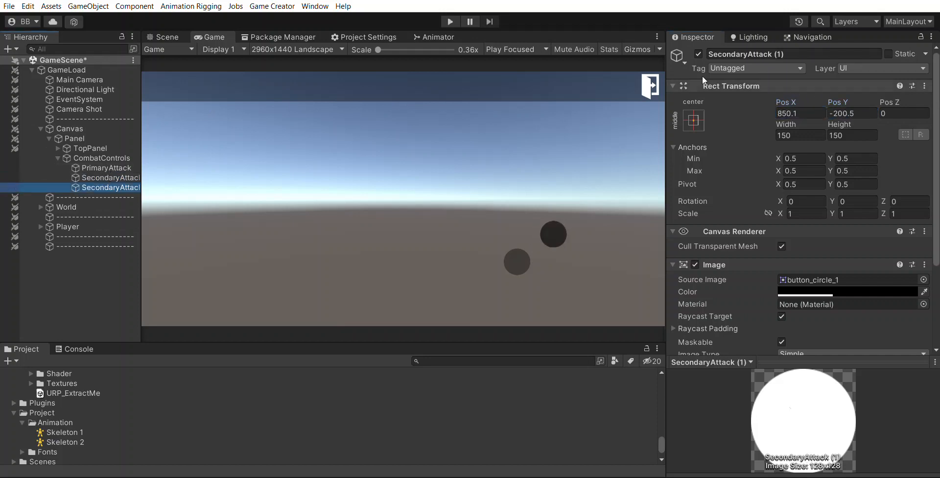
click(745, 54)
key(ctrl+a)
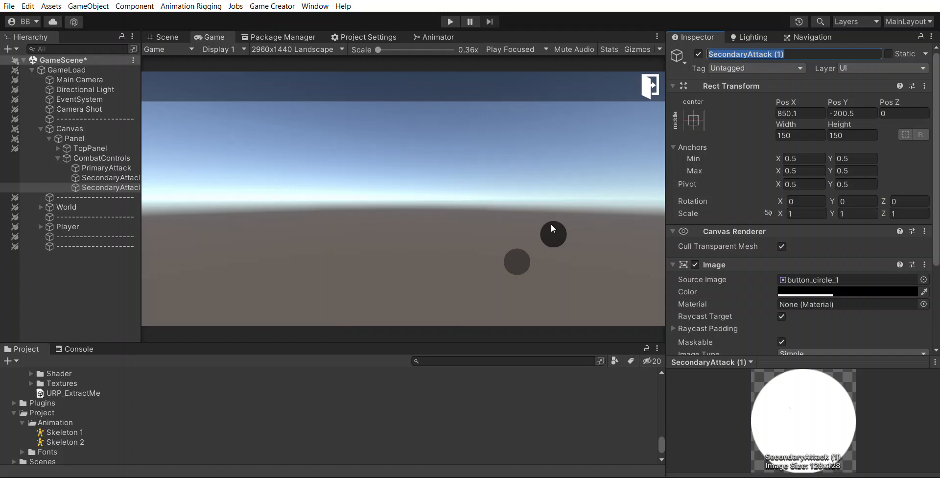
click(109, 175)
key(Down)
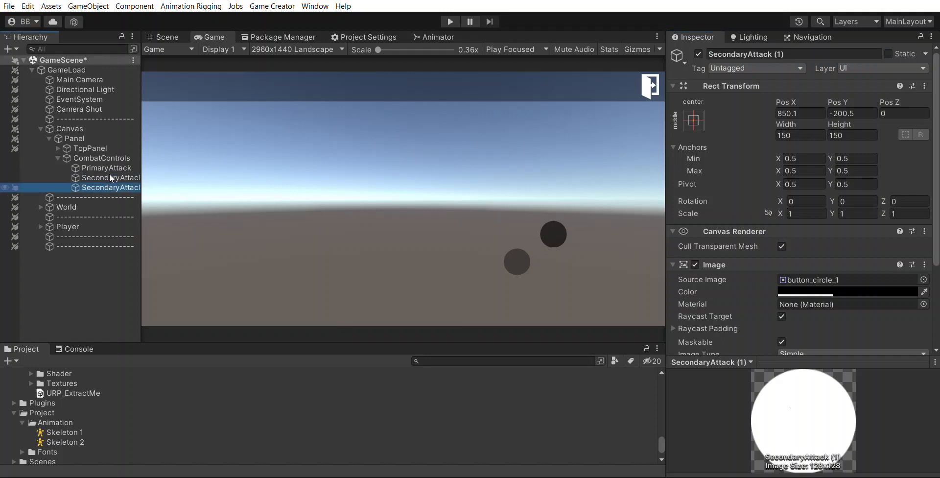
click(754, 54)
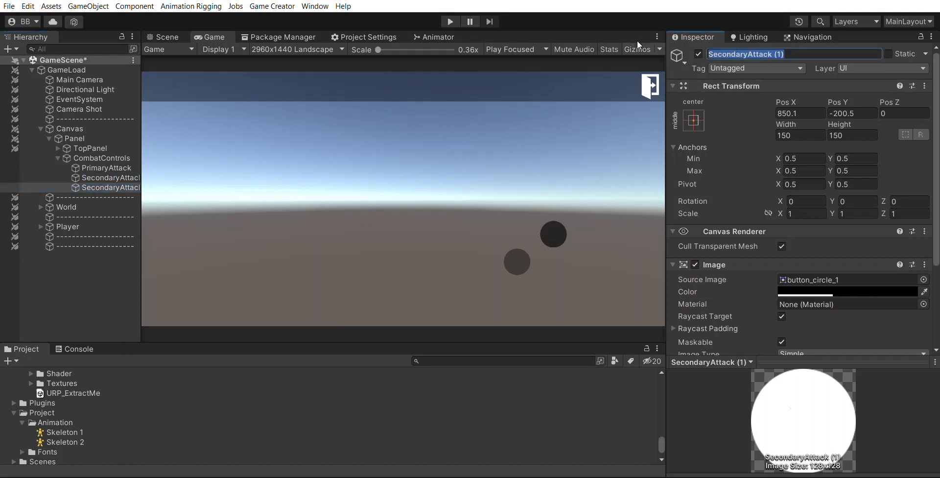
text(Eva)
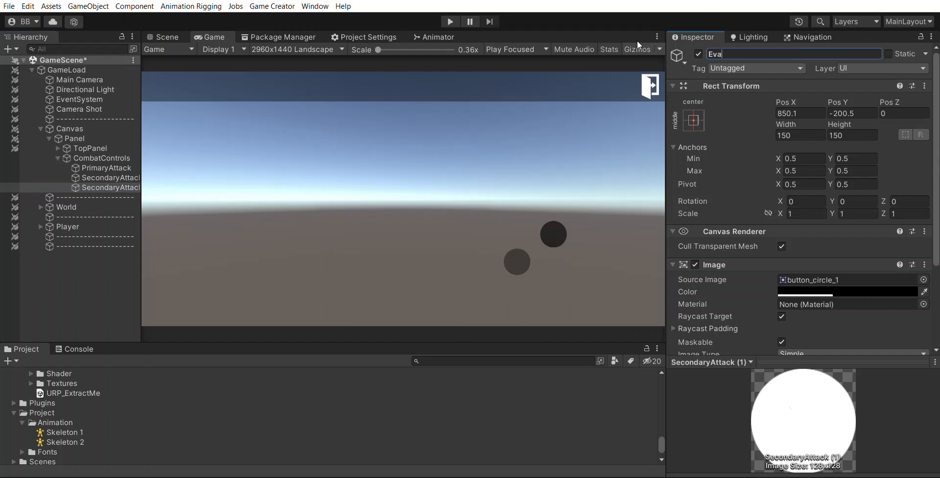
text(de)
key(Return)
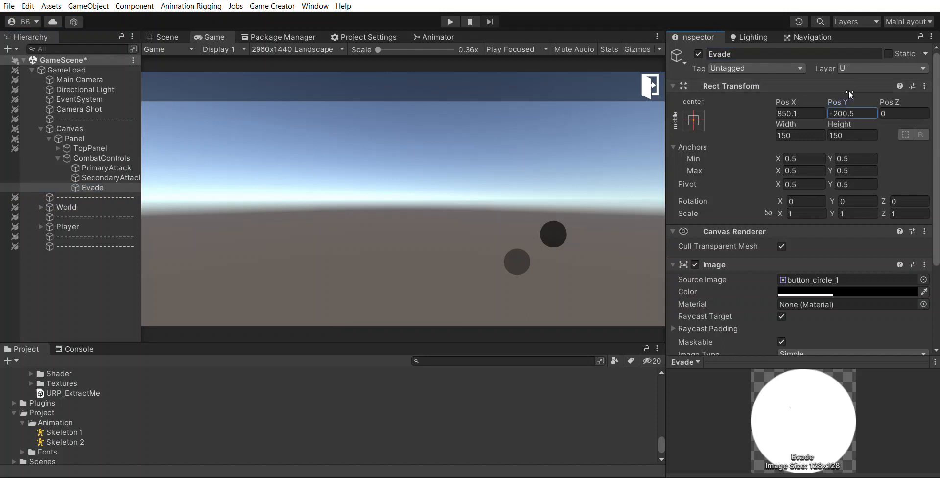
Move the Evade button up and right of SecondaryAttack, to Pos X 1097.5 and Pos Y -108.4
drag(848, 90, 221, 137)
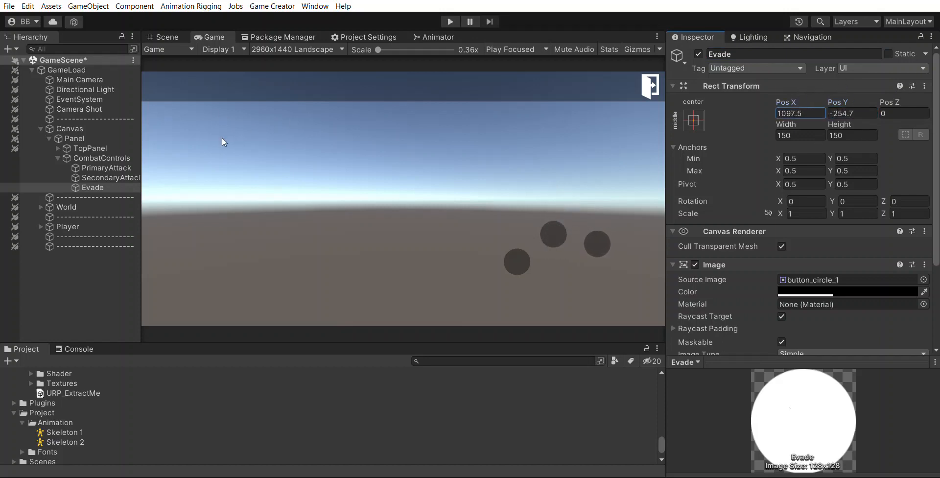
drag(838, 102, 19, 90)
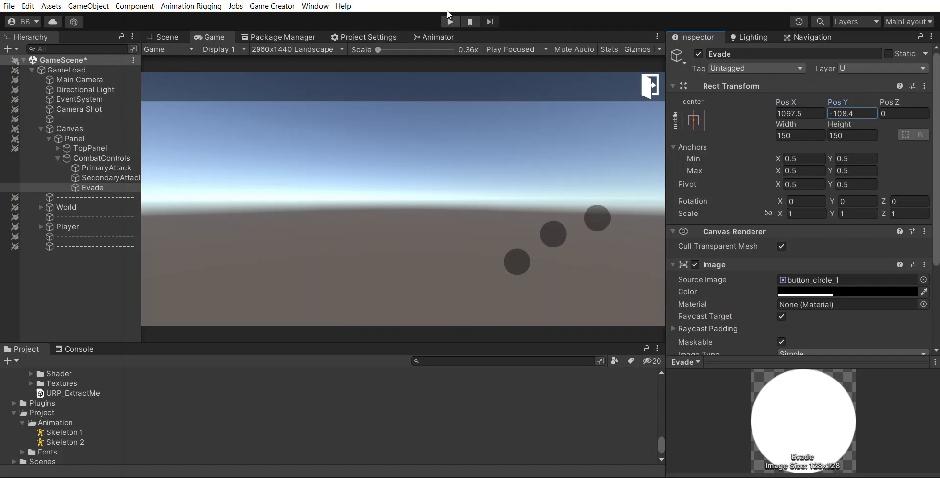
click(117, 167)
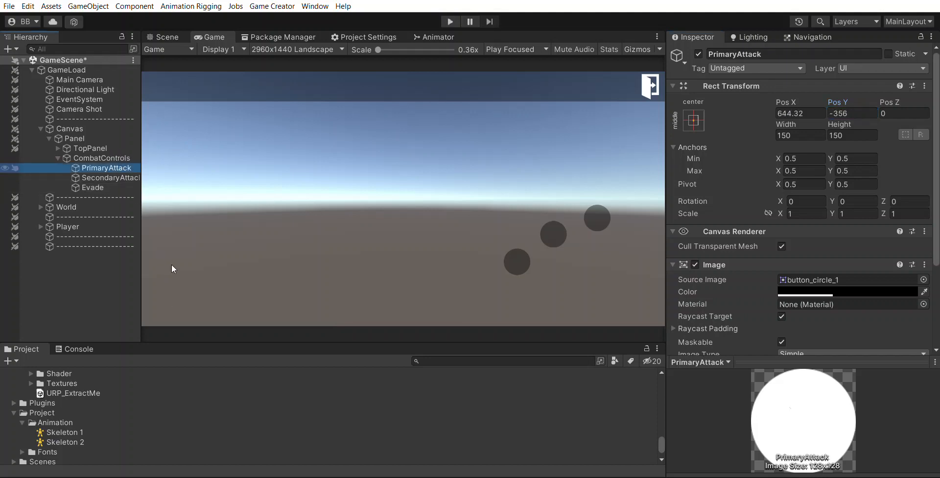
key(alt+shift+n)
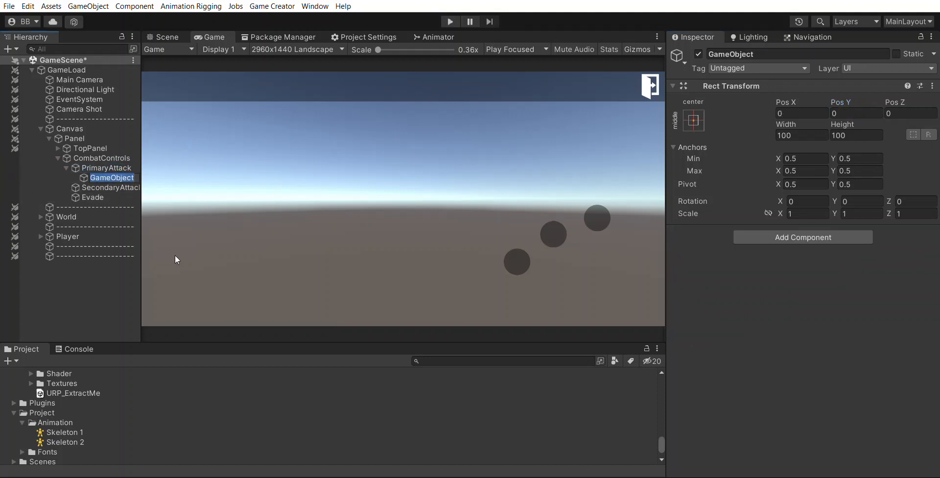
text(Unarmed)
text(Attack)
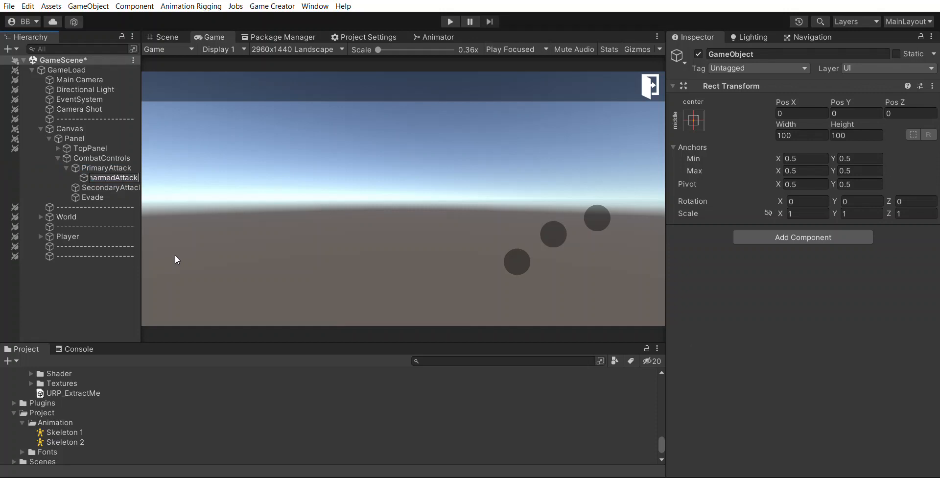
key(Return)
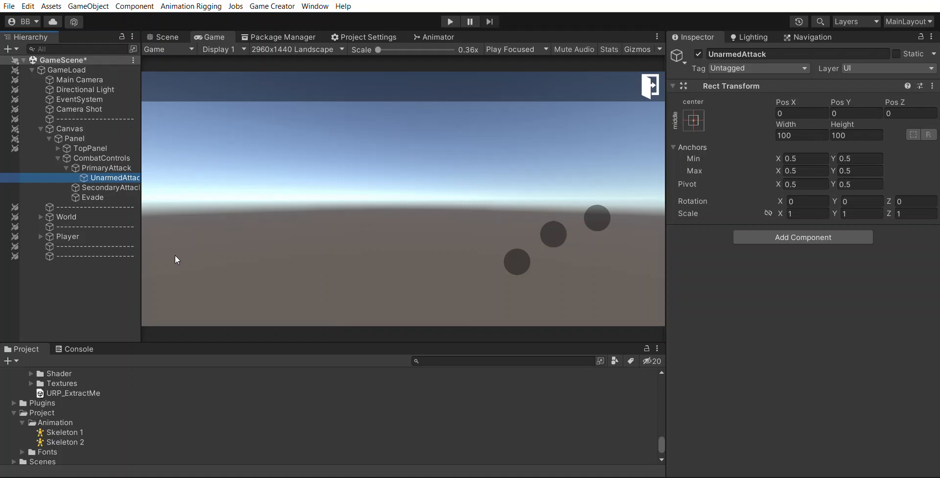
click(103, 167)
click(104, 176)
key(Delete)
Duplicate PrimaryAttack, nest the copy as a child of PrimaryAttack and rename it UnarmedAttack
click(106, 167)
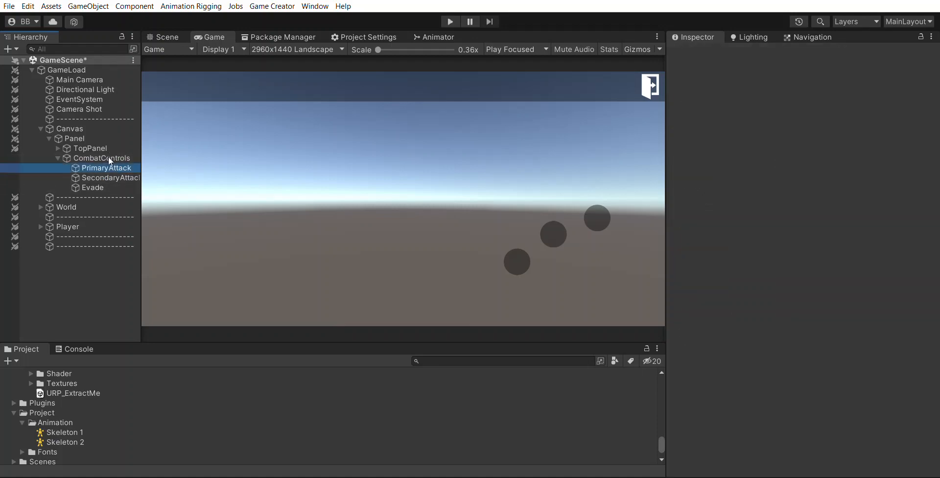
key(ctrl+d)
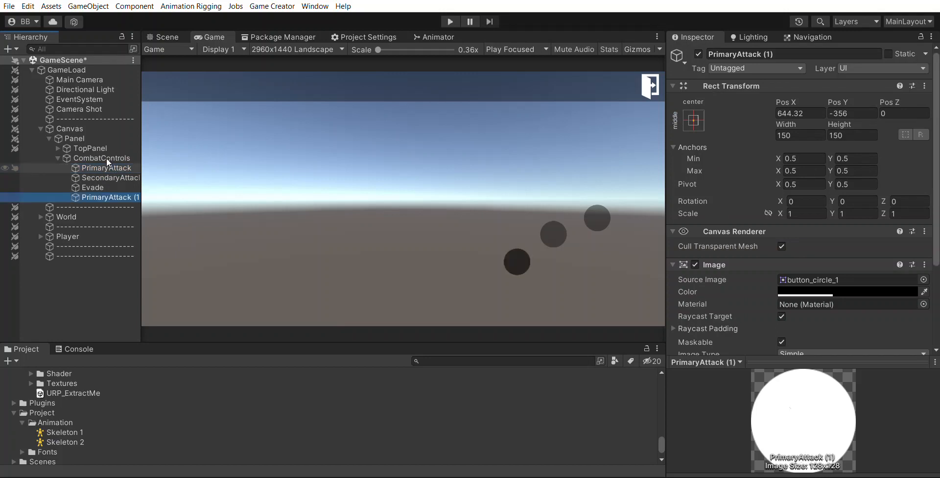
drag(102, 186, 206, 164)
click(747, 52)
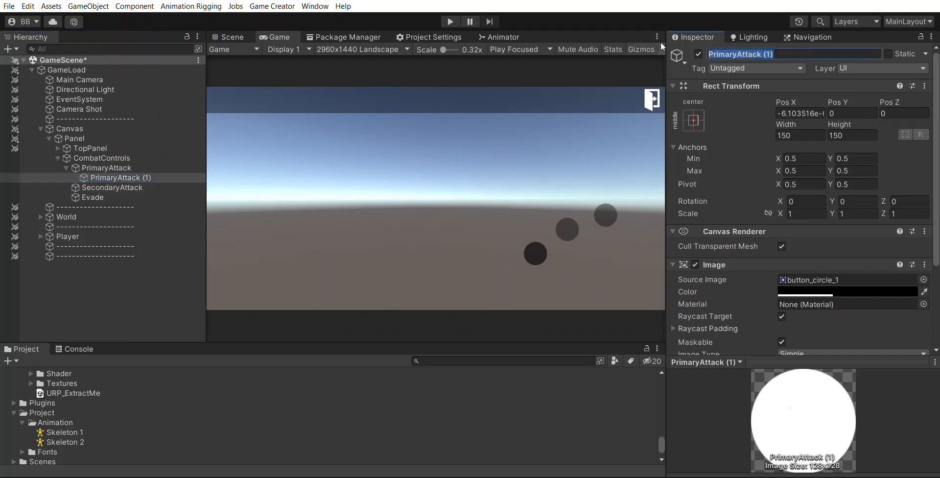
text(Unarme)
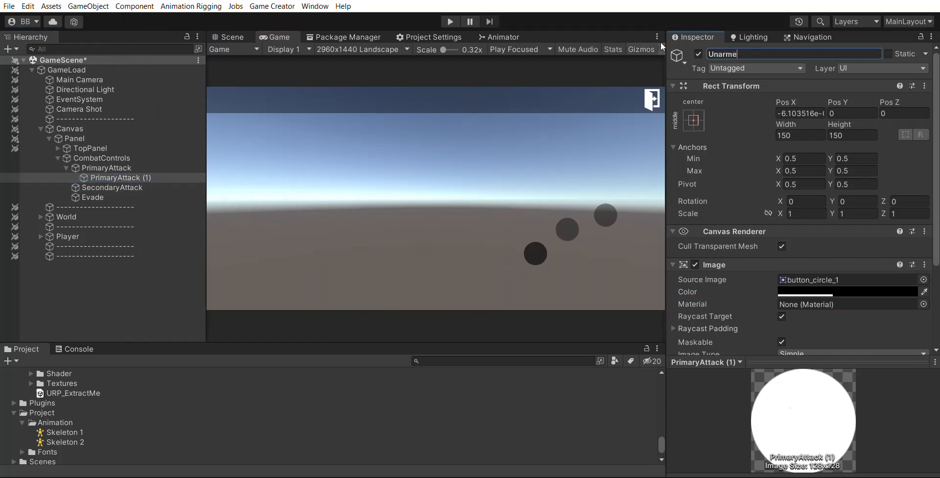
text(dAttack)
key(Return)
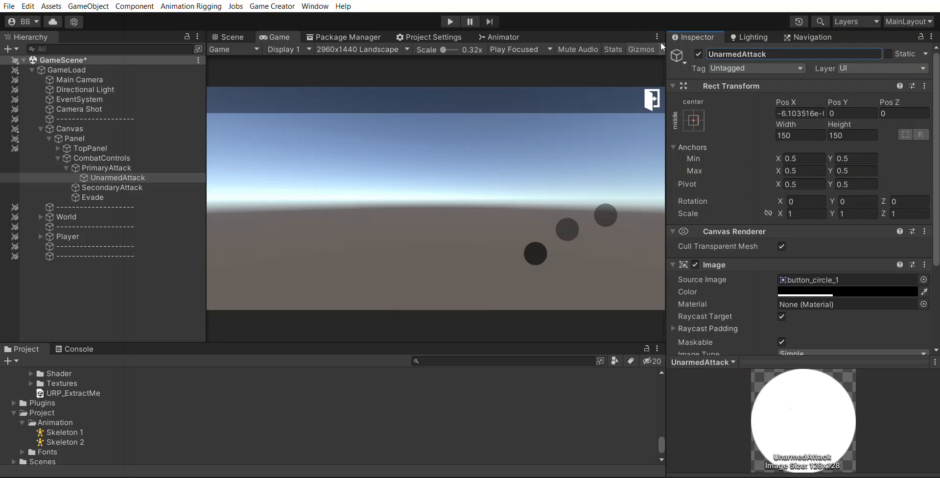
Set the UnarmedAttack image's width and height to 125
click(785, 132)
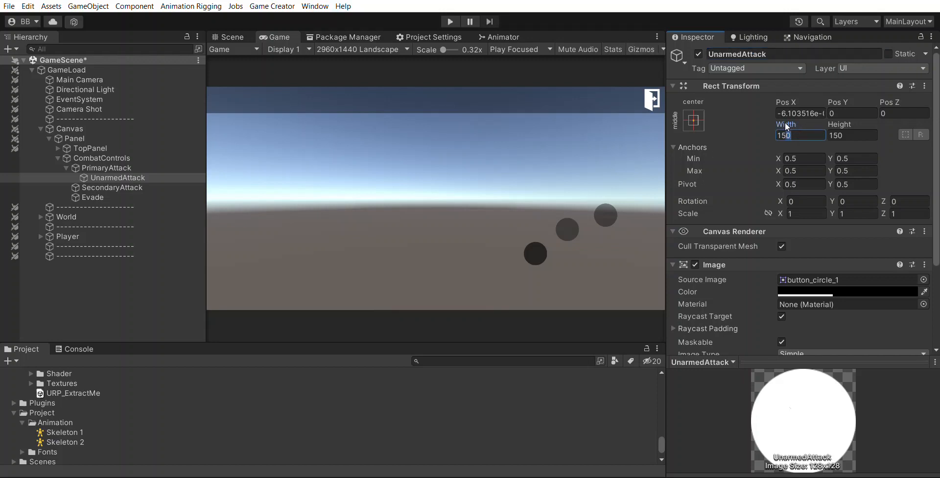
text(125)
click(852, 131)
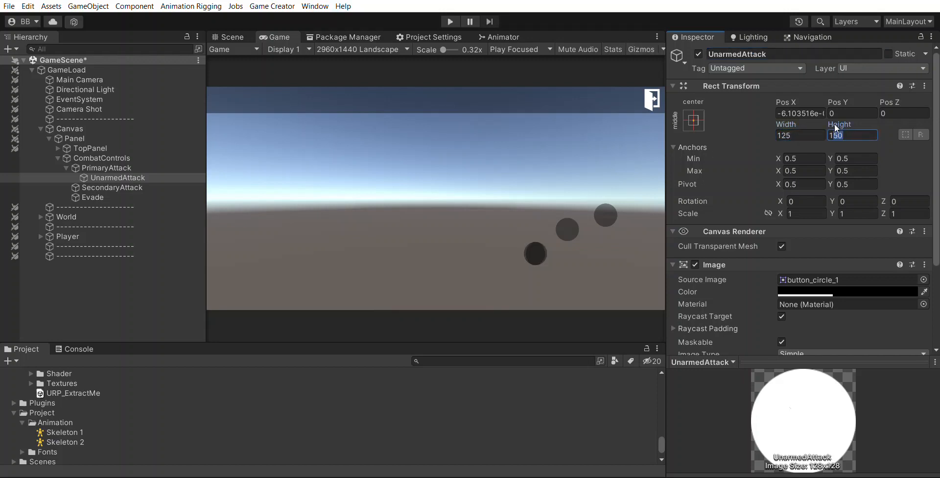
text(125)
click(134, 260)
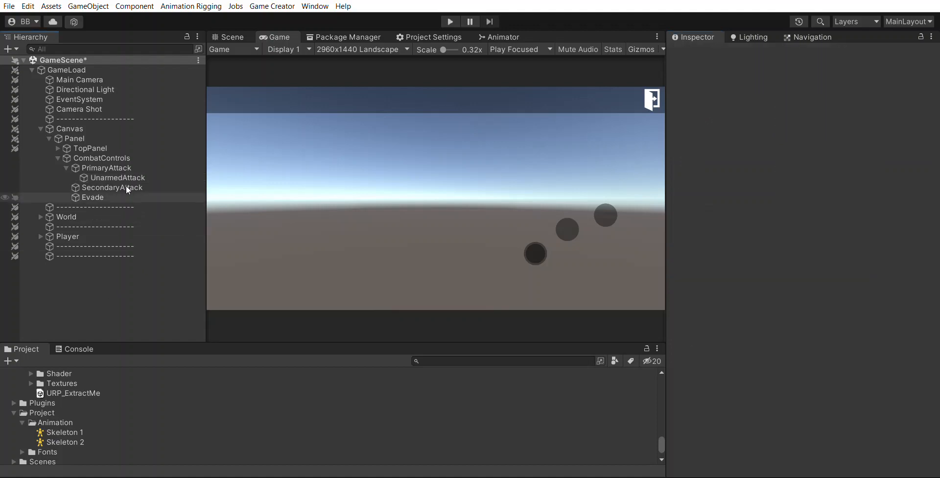
click(130, 177)
scroll(738, 271, down, 3)
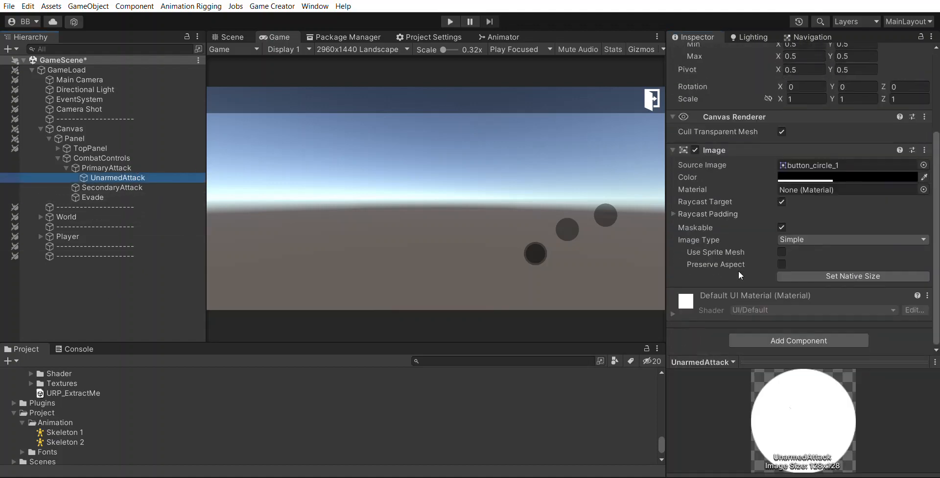
scroll(738, 272, up, 3)
scroll(738, 271, down, 3)
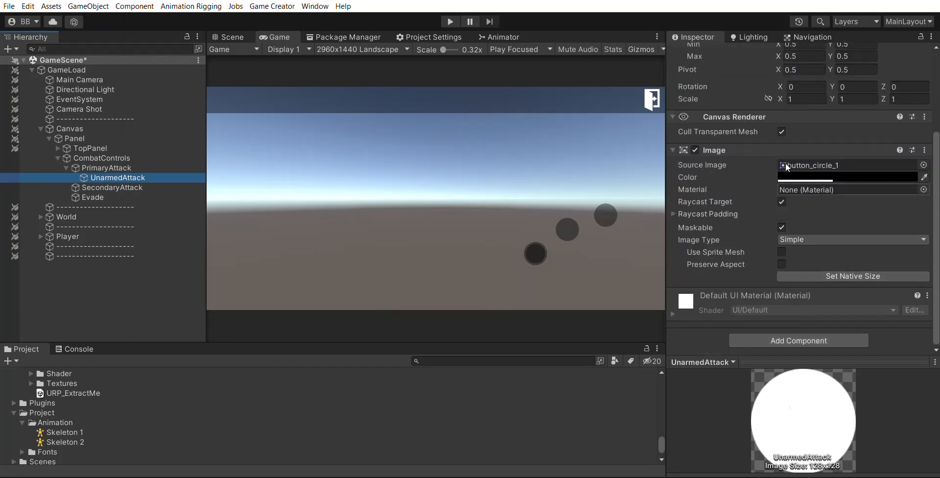
click(810, 334)
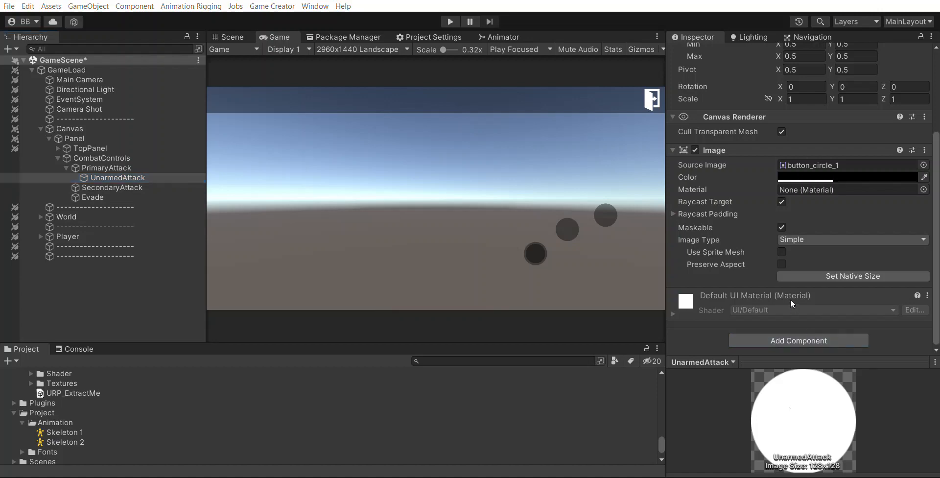
key(Return)
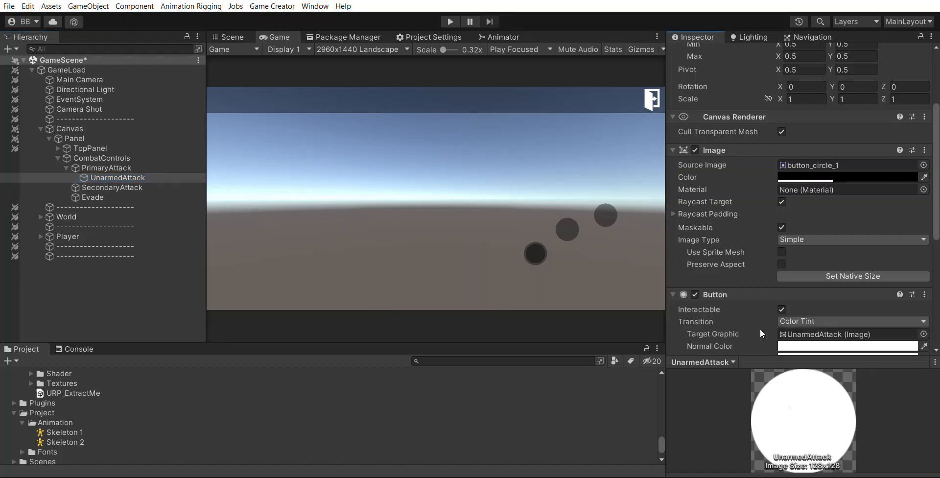
scroll(760, 329, down, 7)
scroll(738, 270, up, 3)
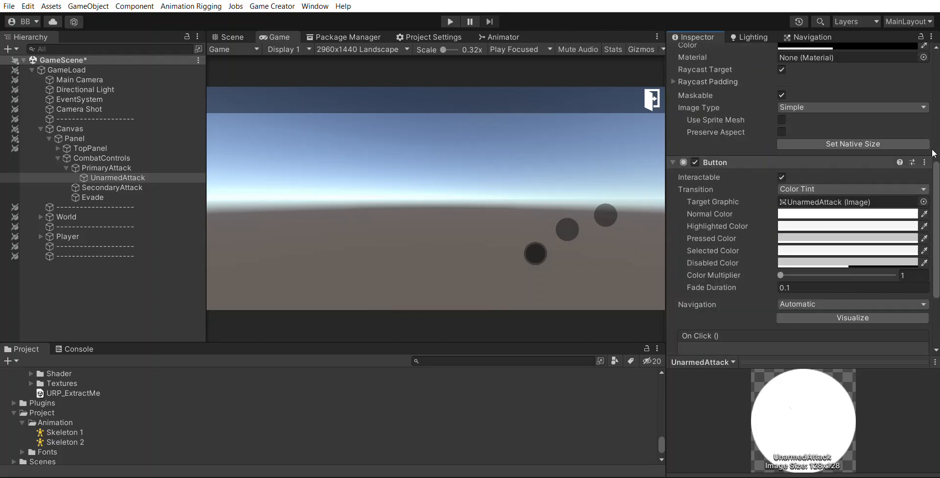
key(ctrl+z)
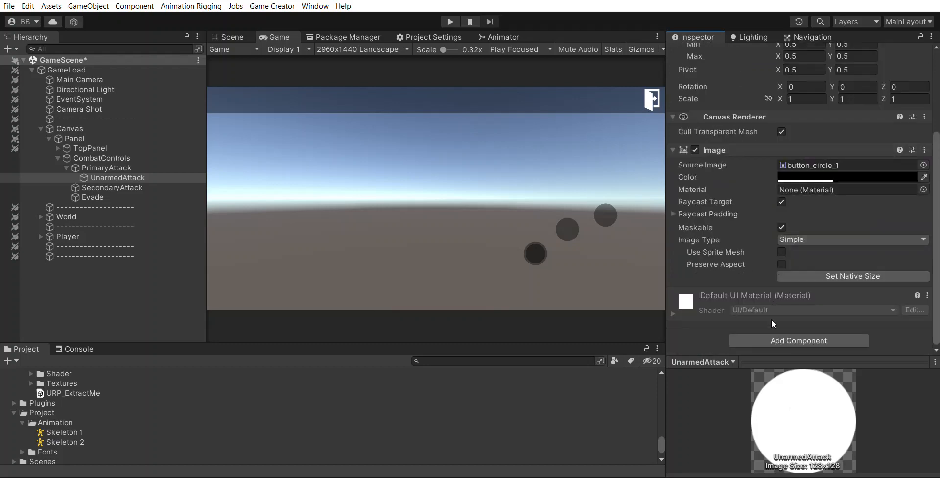
Add the Game Creator Button component, the one with an instruction list, to UnarmedAttack
key(ctrl+y)
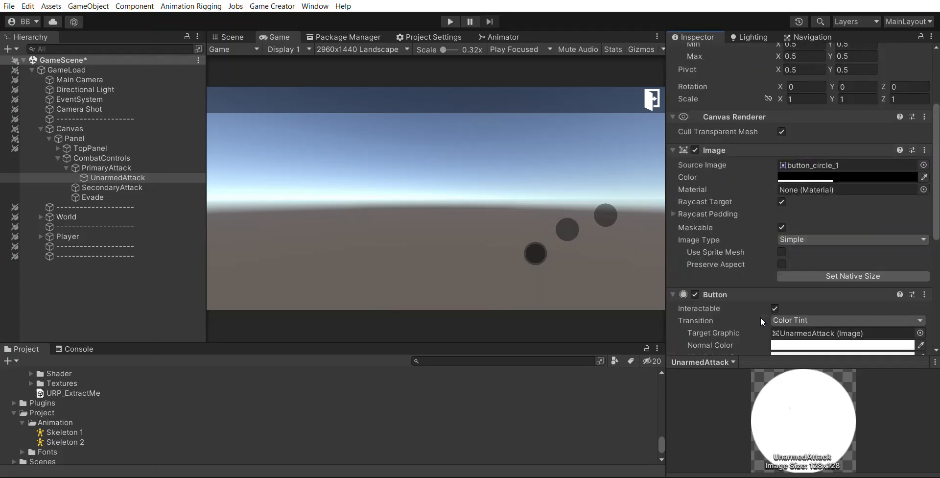
scroll(759, 317, down, 10)
Set UnarmedAttack's source image to the sword icon icon_game_162 and its color to fully opaque white
scroll(818, 247, up, 15)
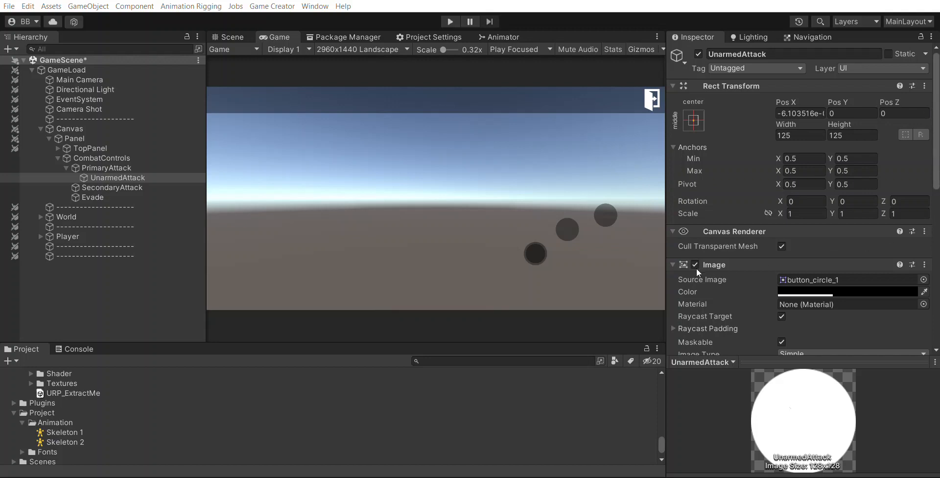
double_click(564, 283)
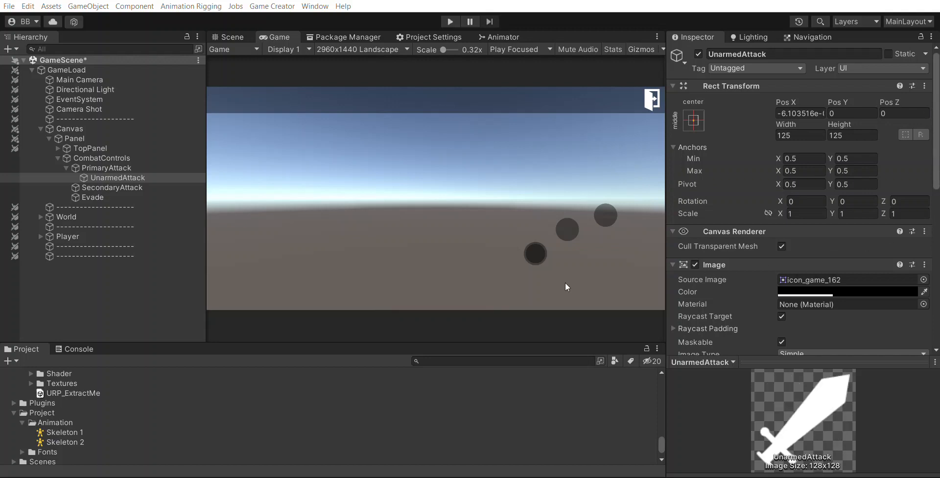
click(853, 289)
click(747, 178)
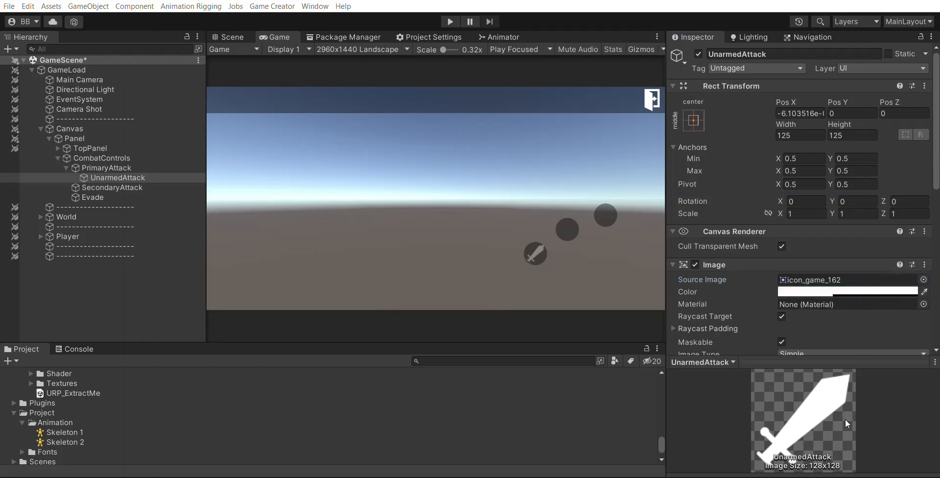
click(929, 177)
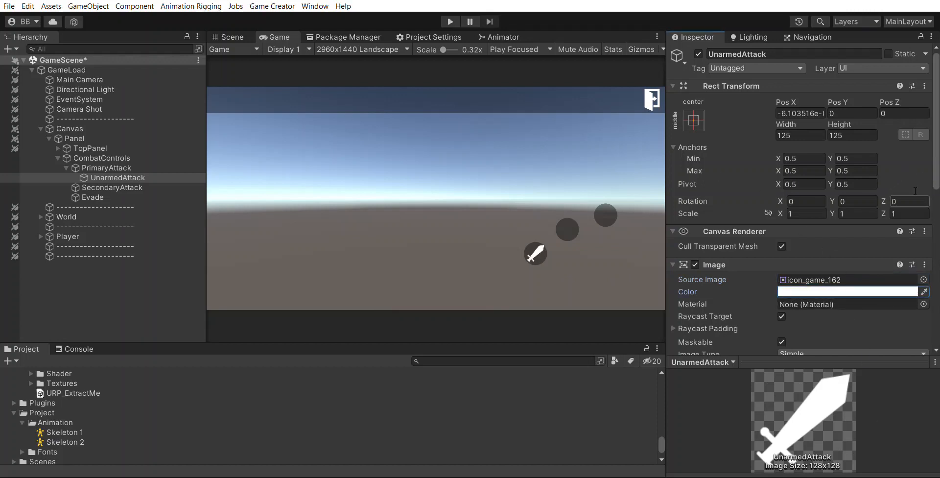
Set the PrimaryAttack button's width and height to 175
click(166, 167)
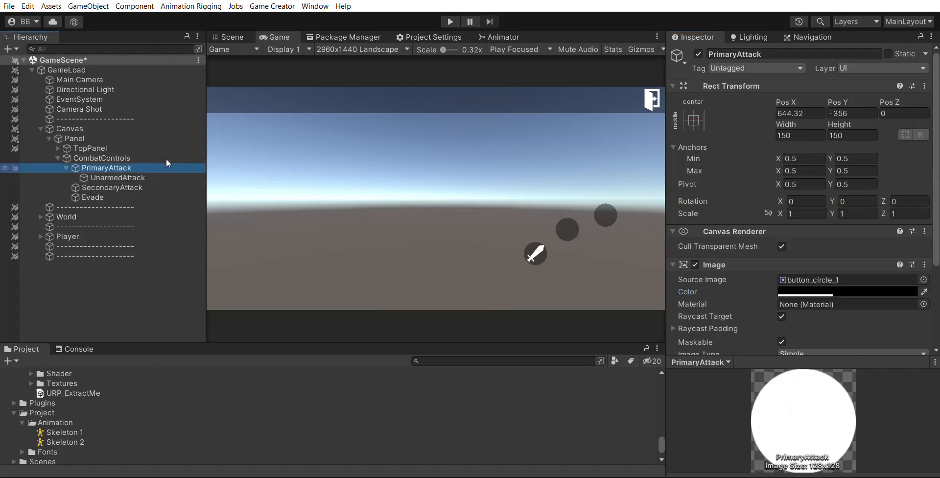
click(783, 132)
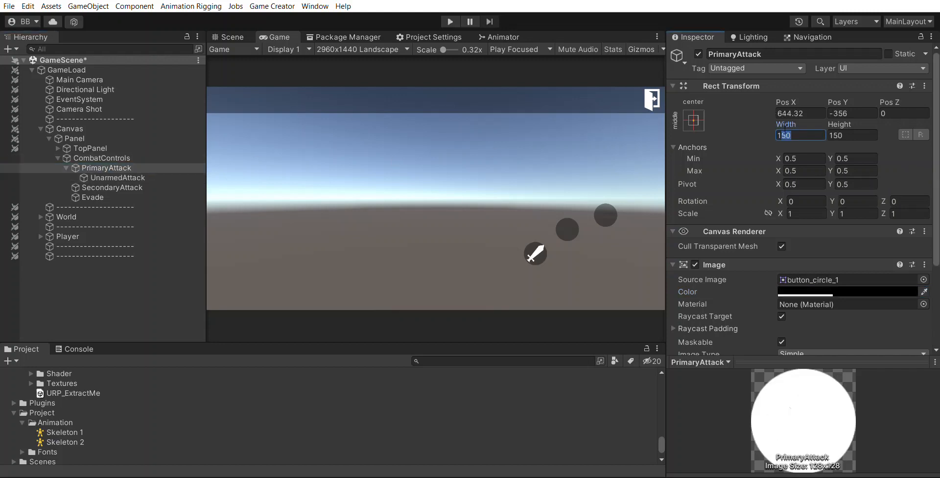
text(175)
key(Tab)
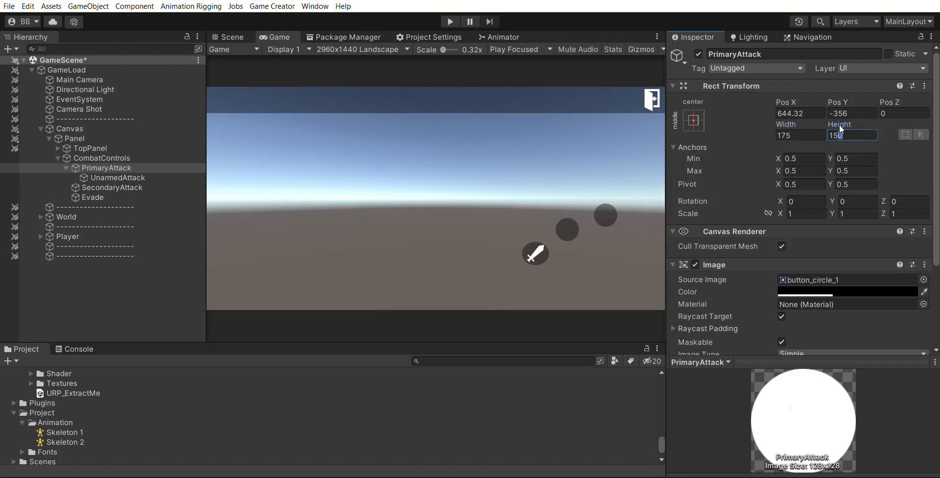
text(175)
Replace the Log instruction on UnarmedAttack's Button with a Gesture instruction that targets the Player
click(124, 175)
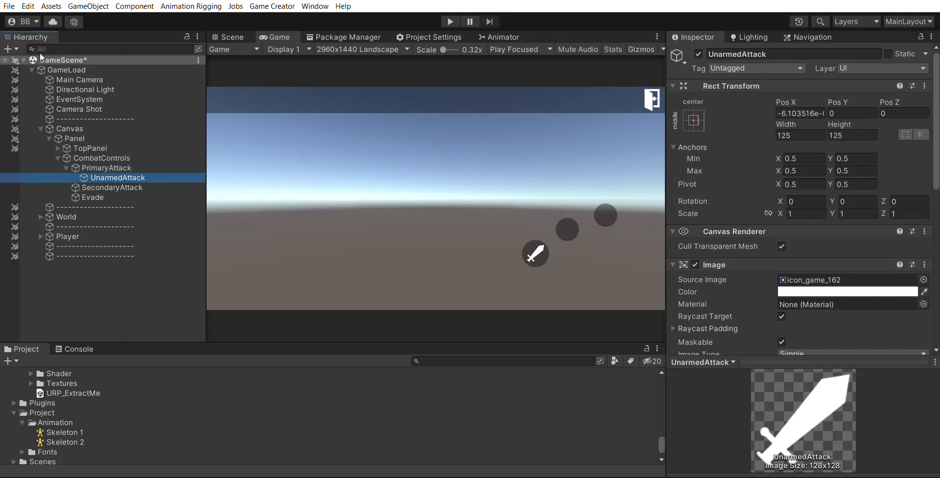
scroll(835, 242, down, 6)
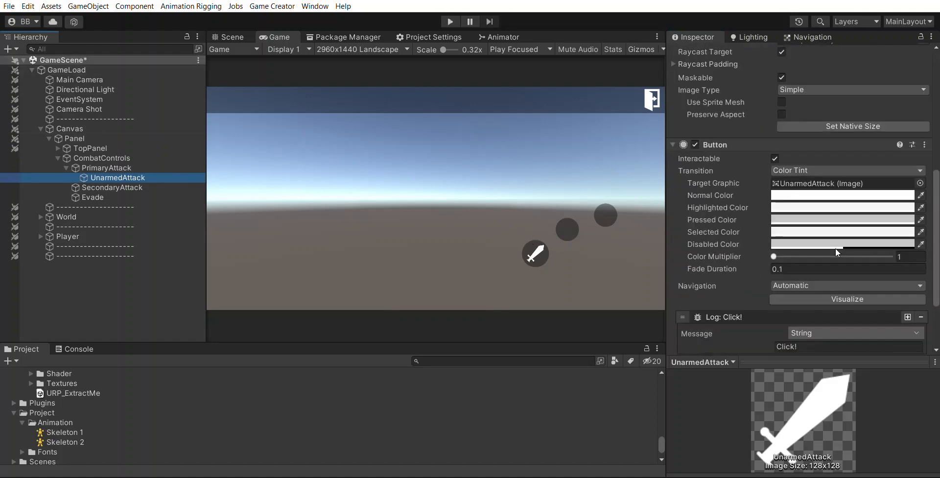
scroll(897, 162, down, 4)
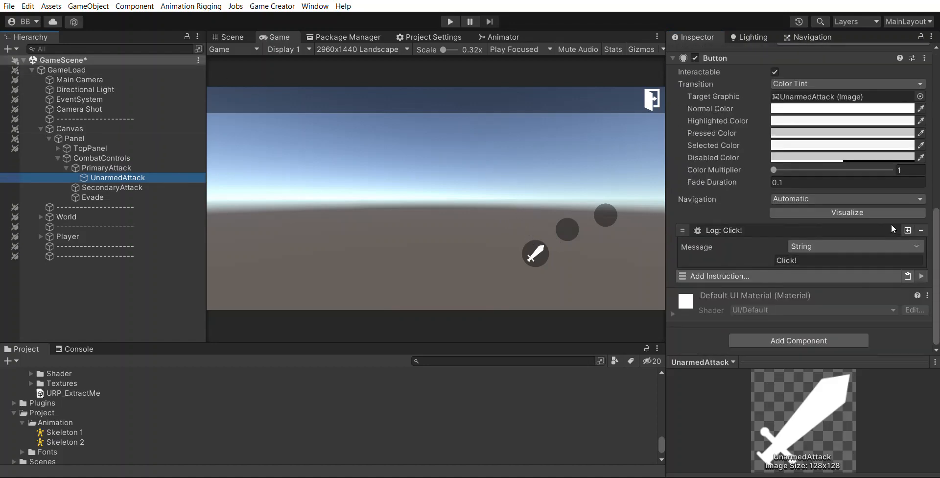
click(920, 228)
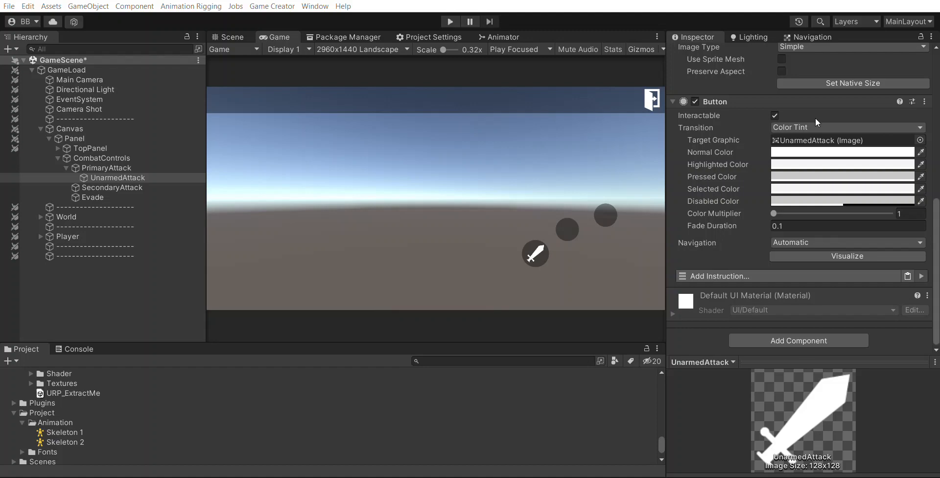
scroll(853, 272, down, 2)
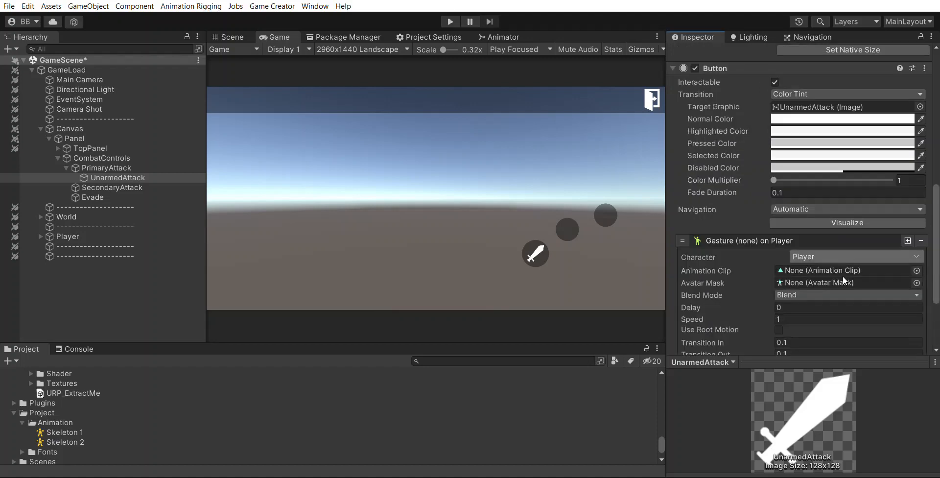
Collapse the Project and PolygonApocalypse folders in the project's asset tree
click(14, 412)
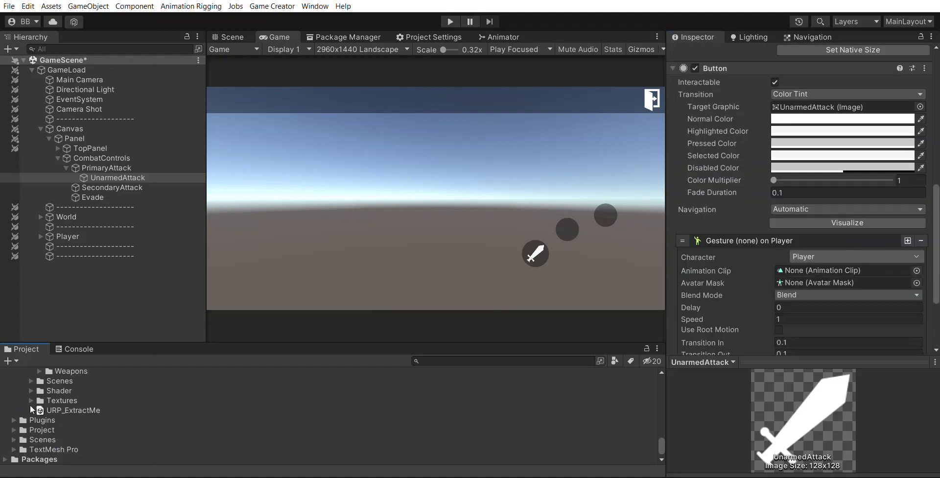
scroll(31, 406, up, 4)
scroll(30, 405, up, 5)
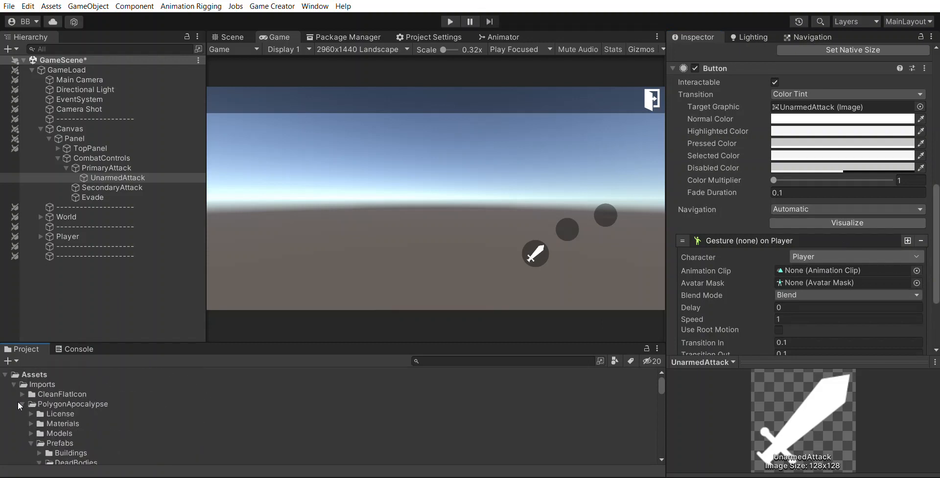
click(22, 404)
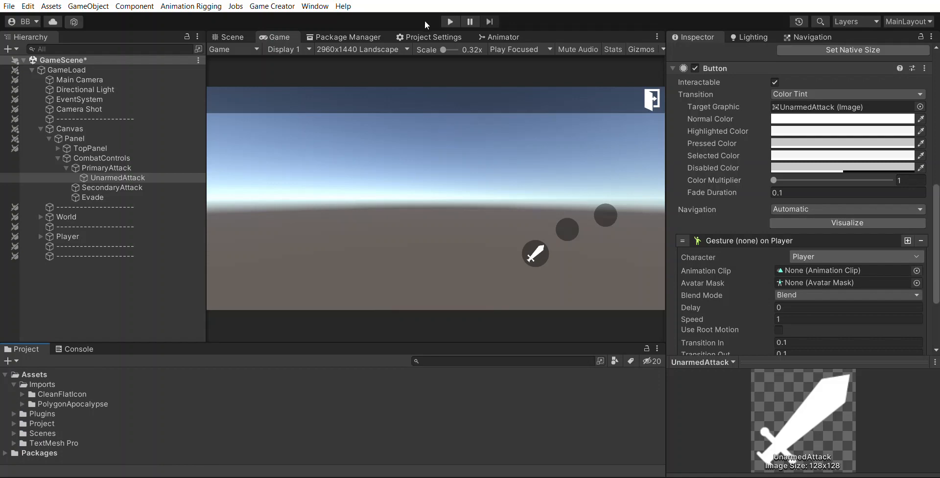
Search the owned asset packages in the Package Manager for "anima"
click(367, 35)
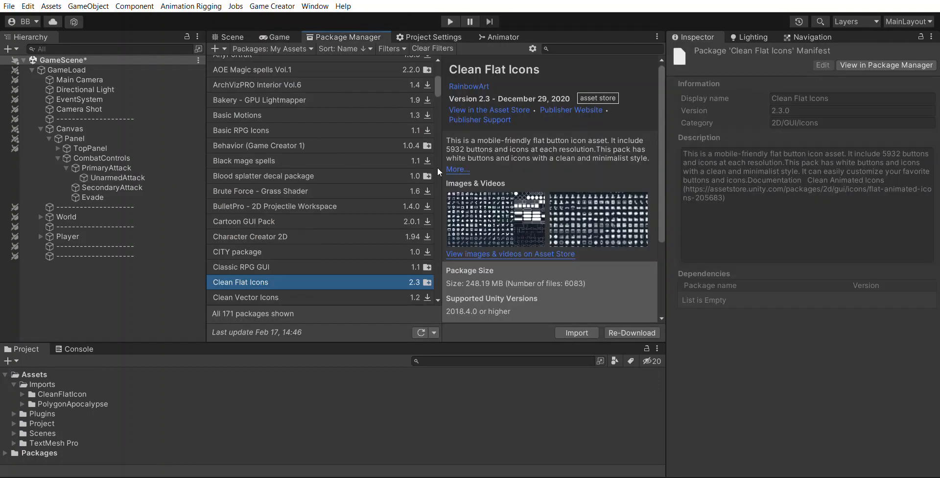
mouse_move(439, 82)
mouse_down()
mouse_move(443, 62)
mouse_move(445, 132)
mouse_move(445, 67)
mouse_up()
click(262, 228)
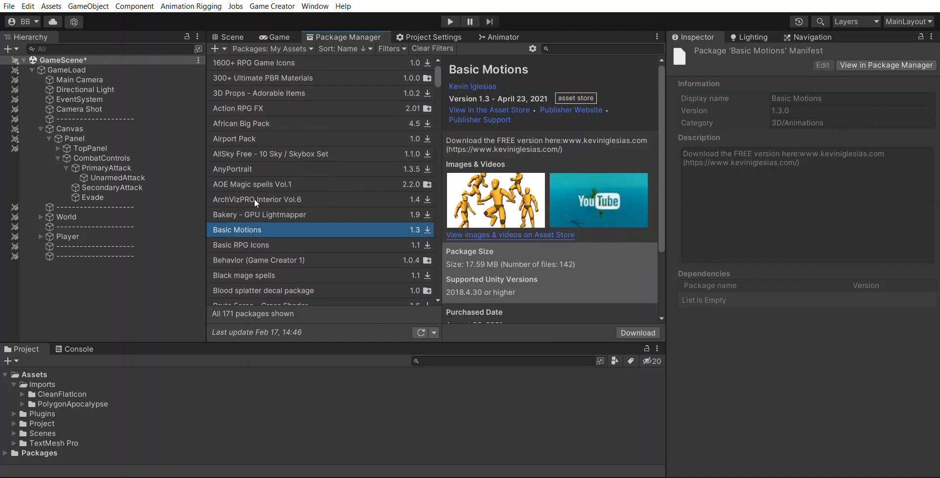
click(555, 49)
text(anima)
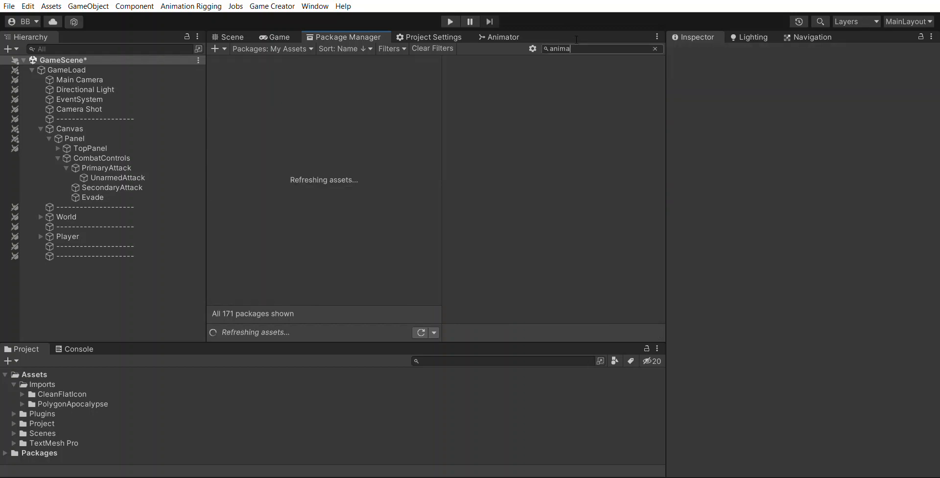
Update the Mega Animations Pack to version 1.7.1 and import it into the project
click(268, 91)
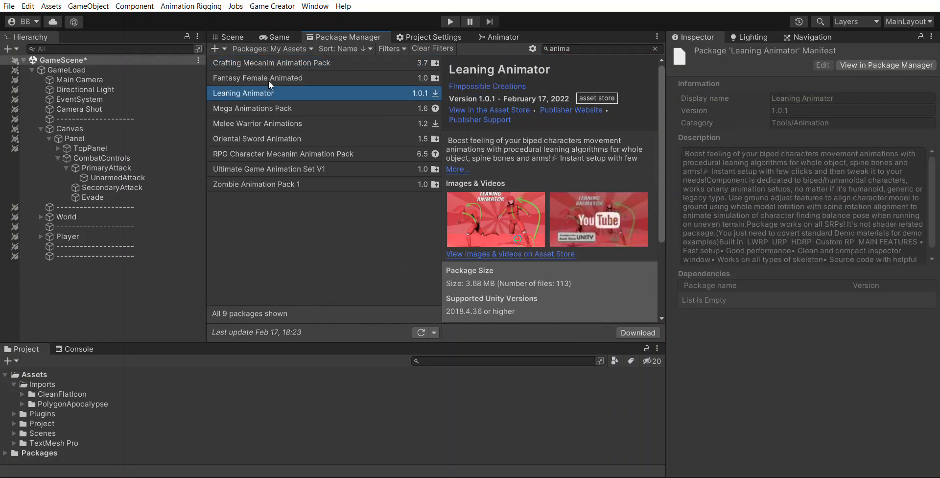
click(255, 111)
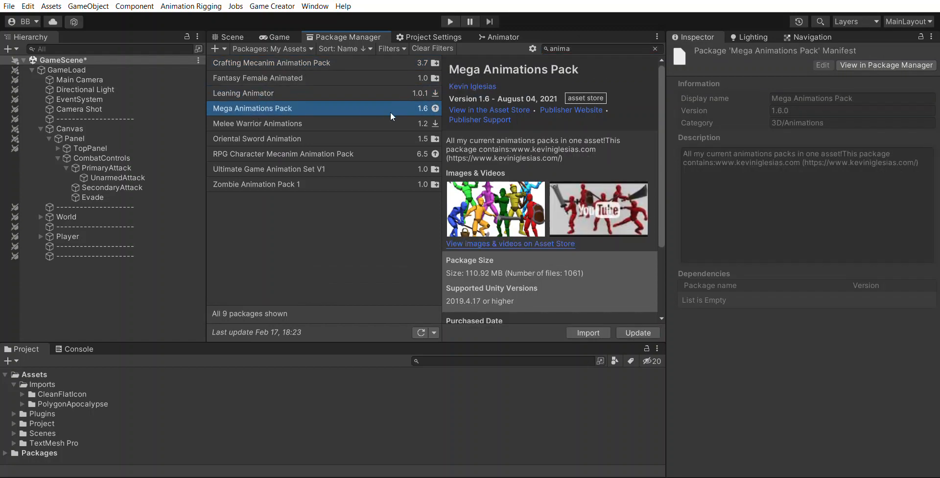
click(638, 322)
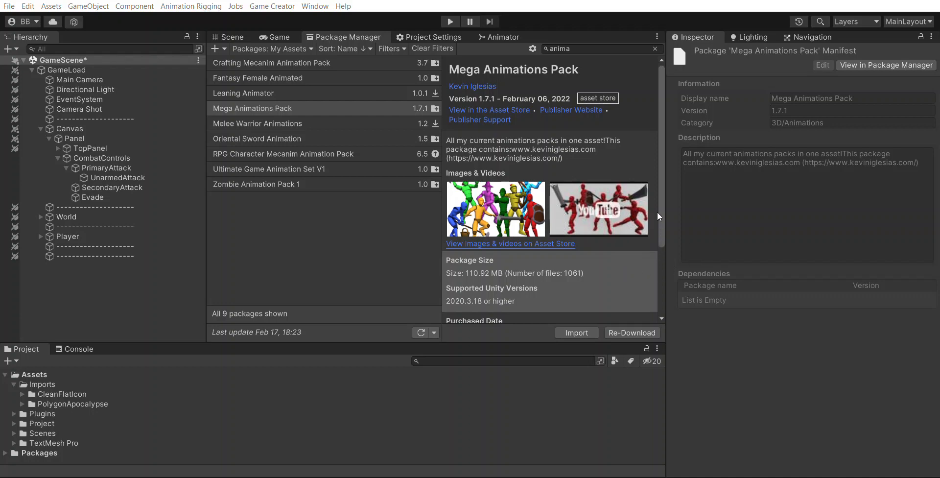
click(921, 467)
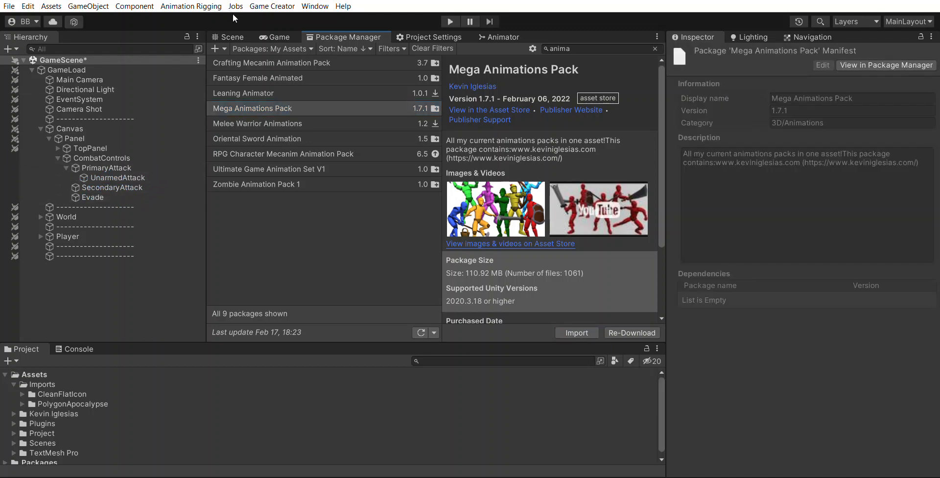
Return to the Scene view and select UnarmedAttack to show its Gesture instruction's settings
click(236, 37)
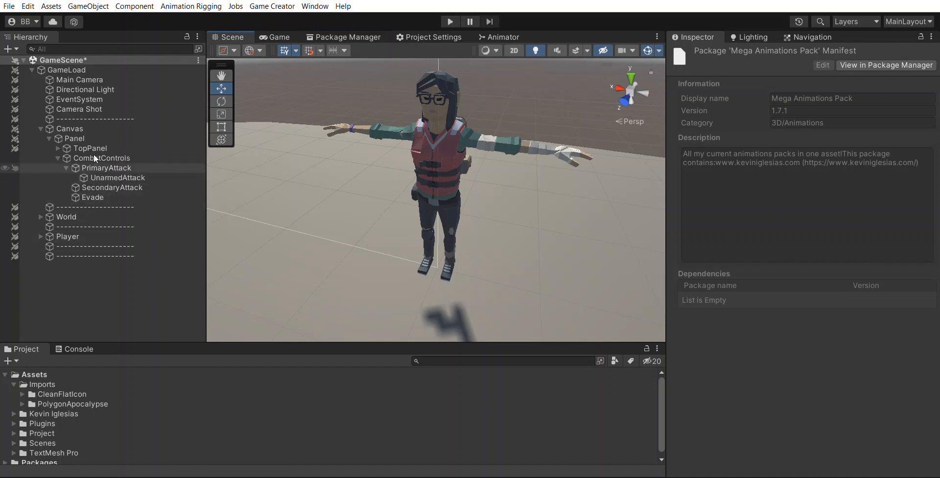
click(116, 177)
scroll(844, 268, down, 8)
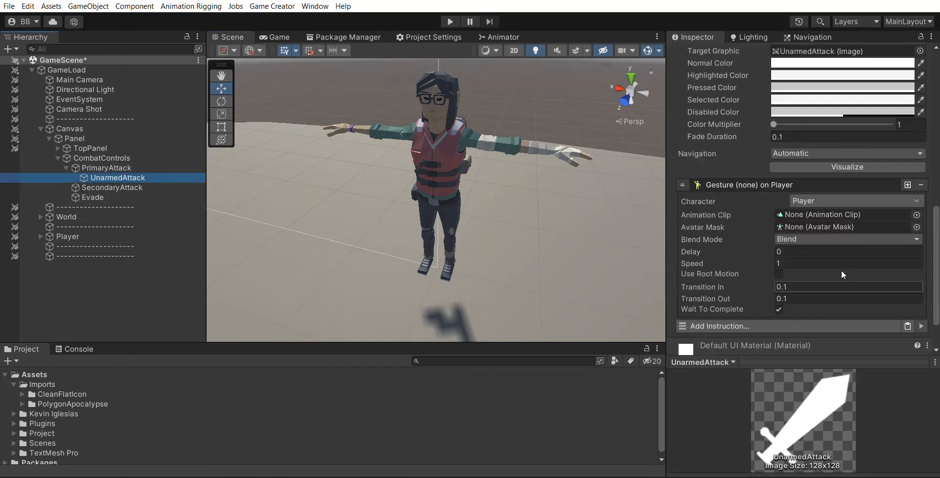
Collapse Imports and expand the Melee Warrior Animations pack down to its Animations/OneHanded/RightHand folder
click(14, 385)
click(14, 394)
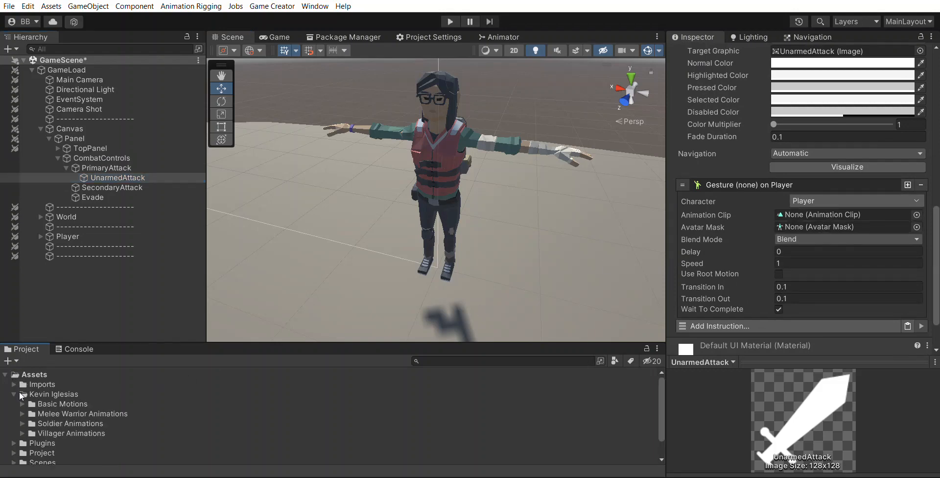
click(22, 412)
click(26, 423)
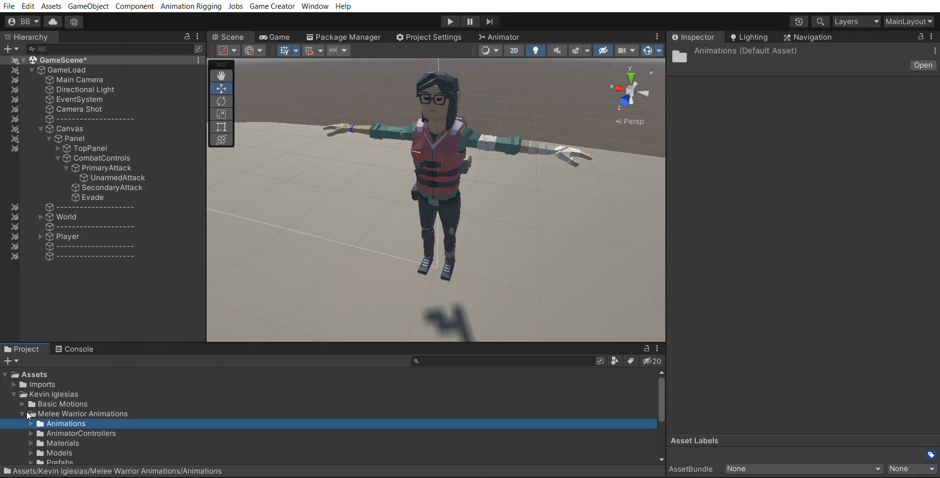
click(30, 423)
click(39, 433)
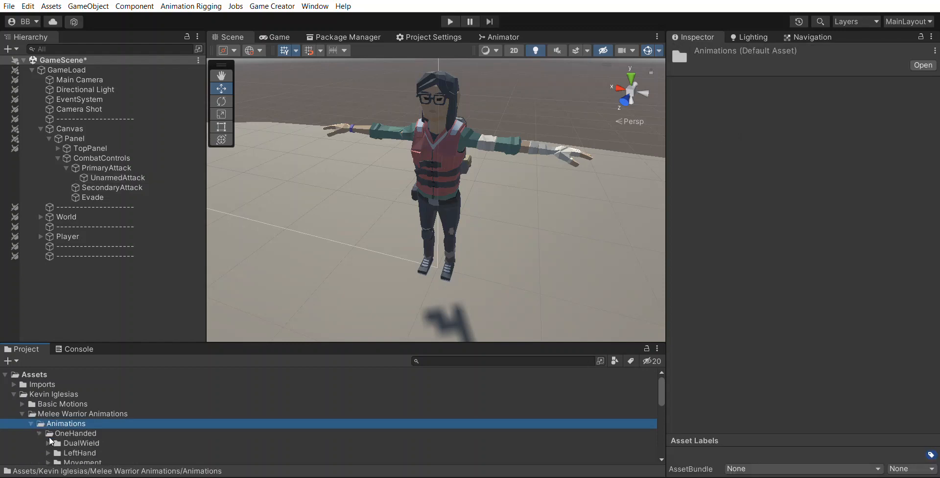
scroll(49, 438, down, 2)
click(48, 435)
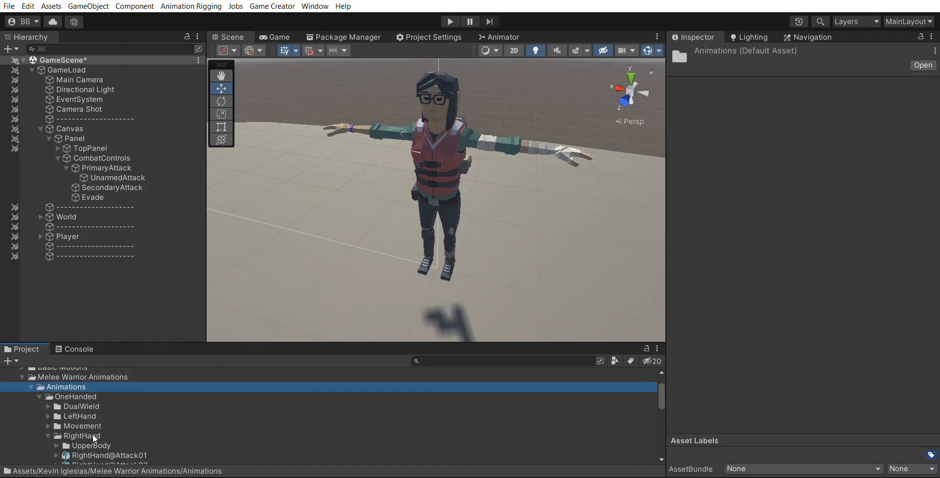